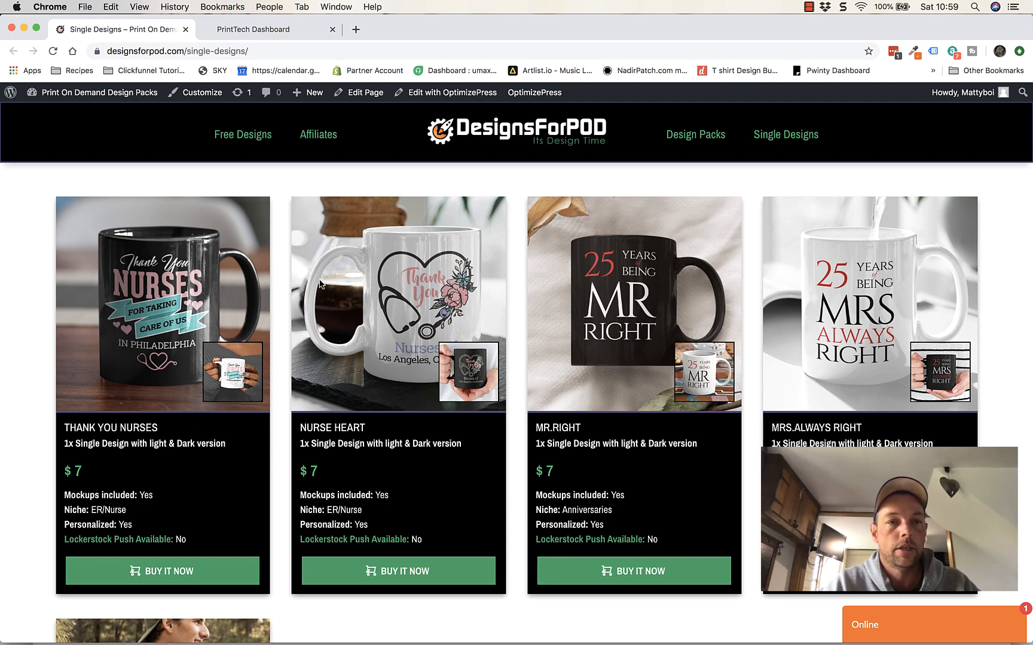
- Switch to Finder and look at the dark and light PSD design files in the Thank-you-nurses folder
left_click(81, 624)
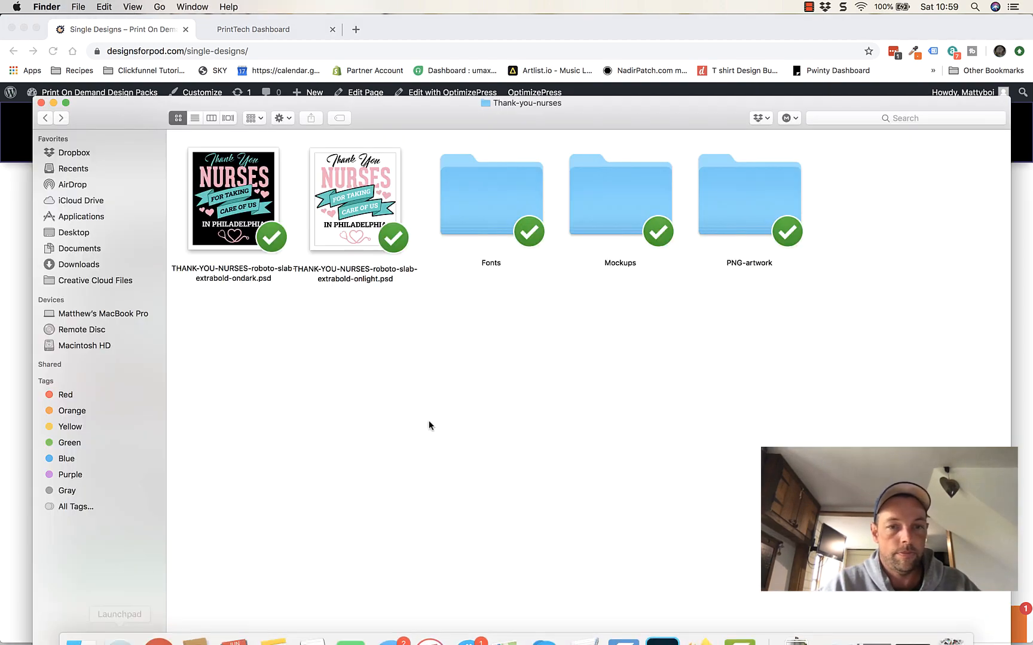
left_click_drag(436, 105, 439, 62)
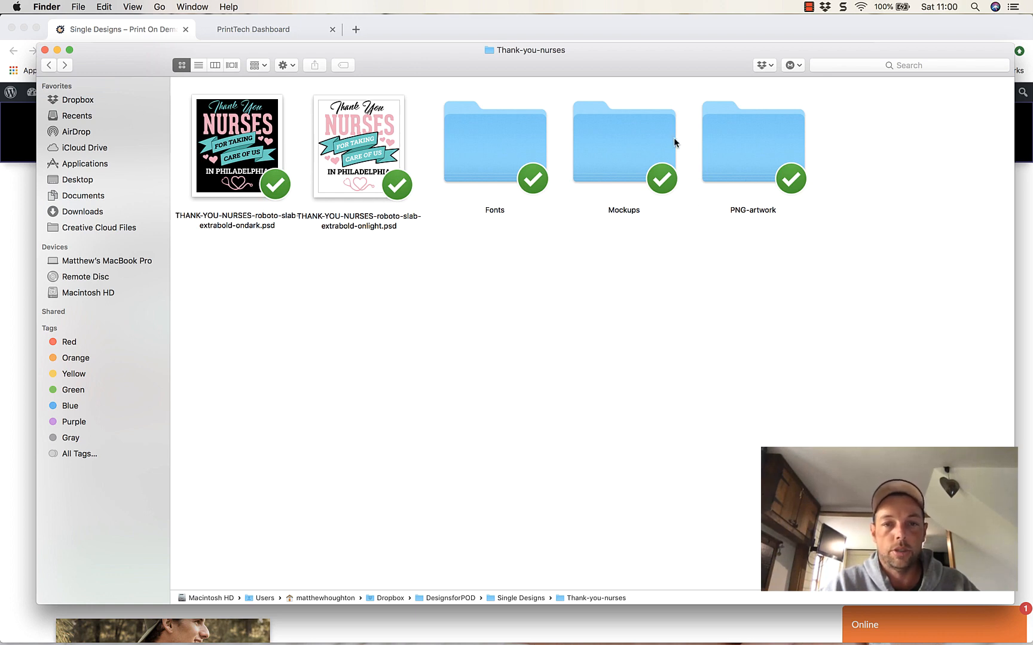
left_click(338, 161)
left_click(239, 174)
left_click(360, 171)
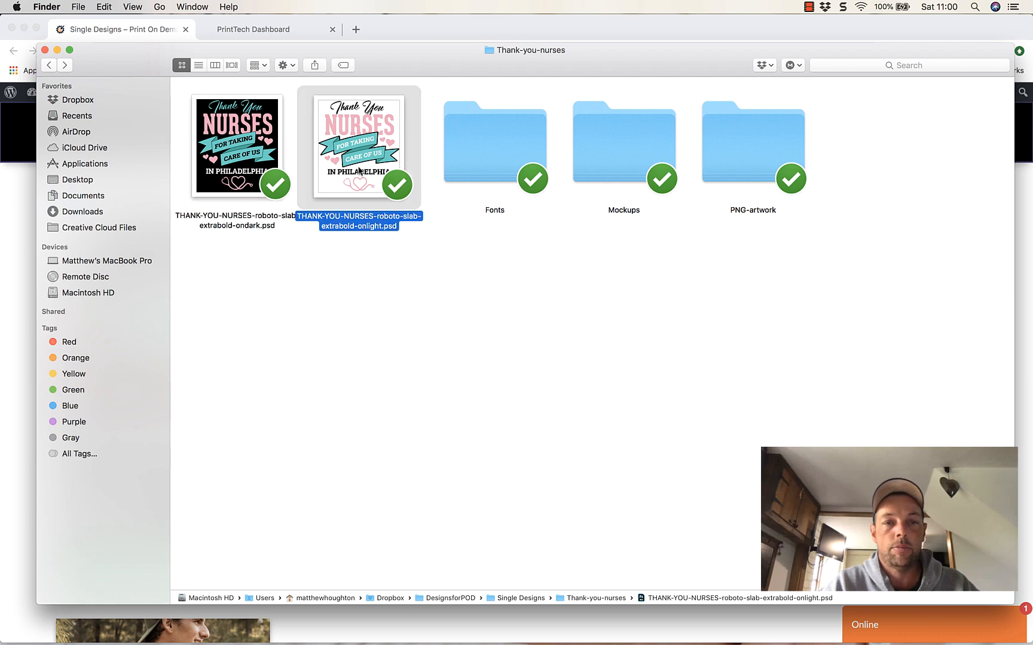
left_click(280, 162)
left_click(369, 242)
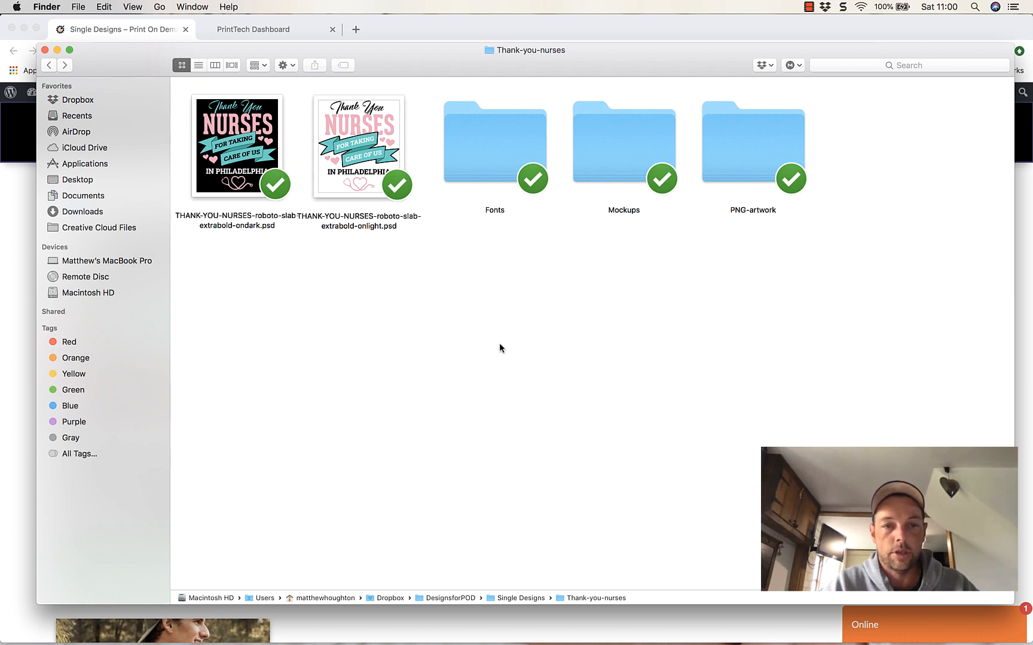
left_click(255, 193)
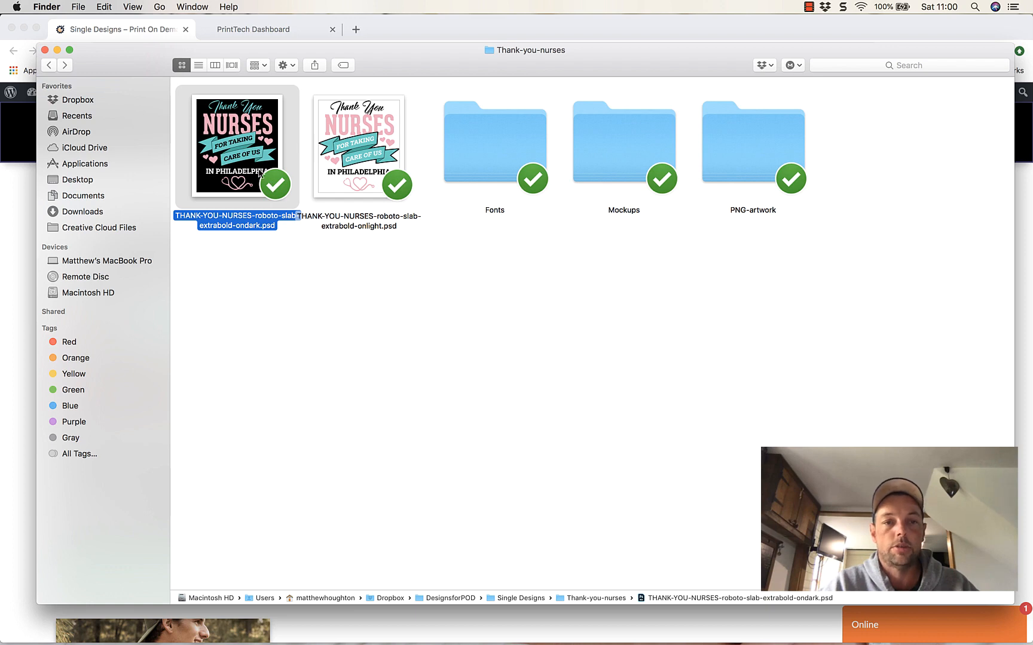
left_click(273, 247)
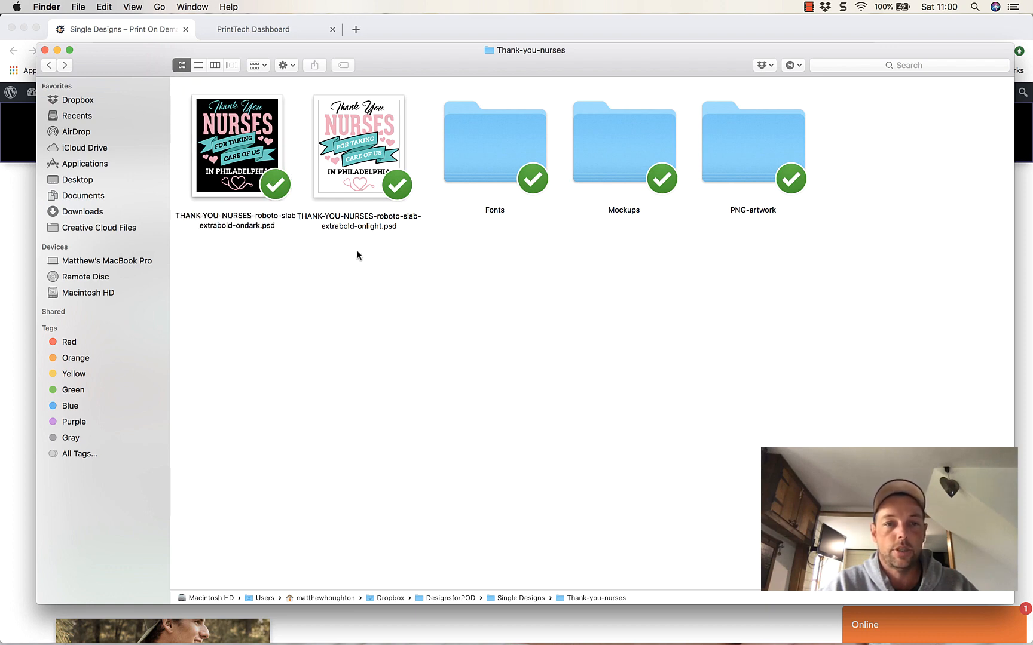
- Look through the contents of the design's Fonts and Mockups folders
double_click(483, 154)
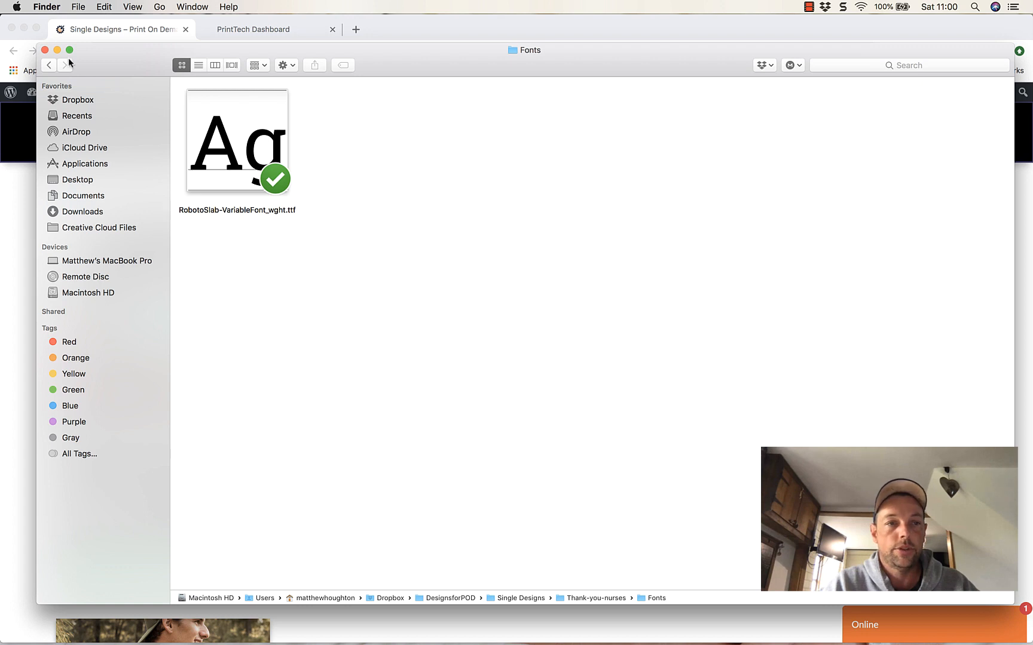
left_click(49, 66)
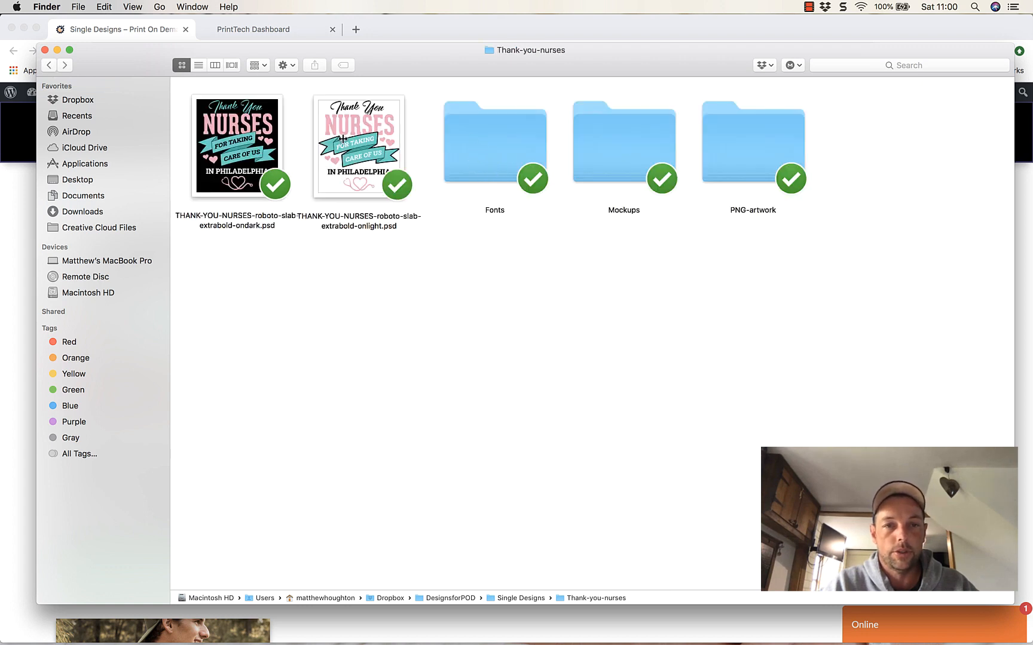
double_click(627, 160)
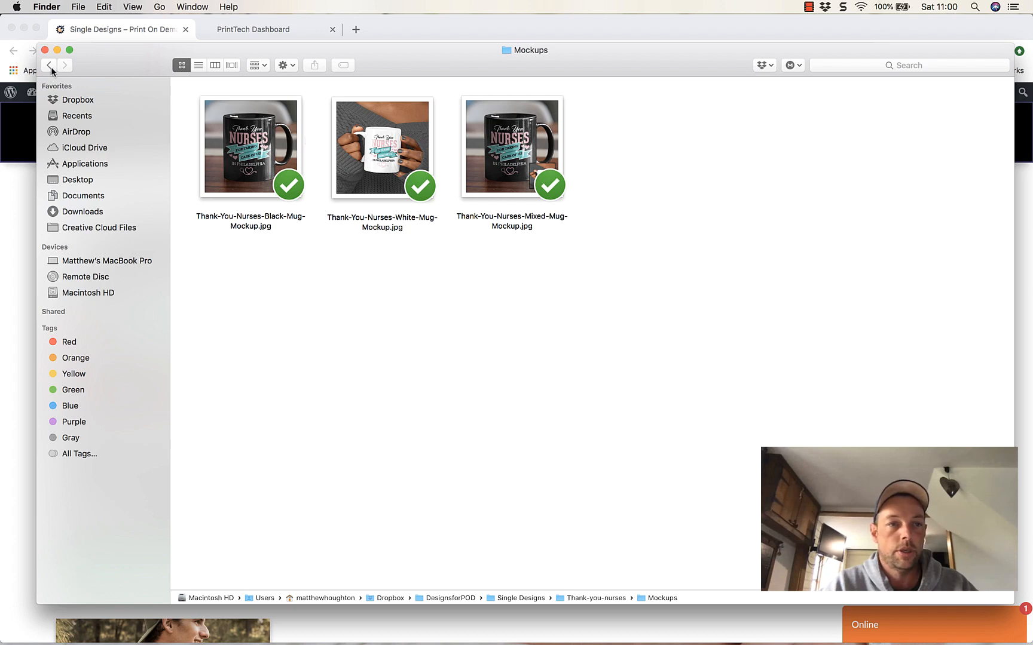
left_click(50, 65)
- Examine the With-Personalization and No-Personalization folders in PNG-artwork, previewing the non-personalized onlight PNG
double_click(738, 159)
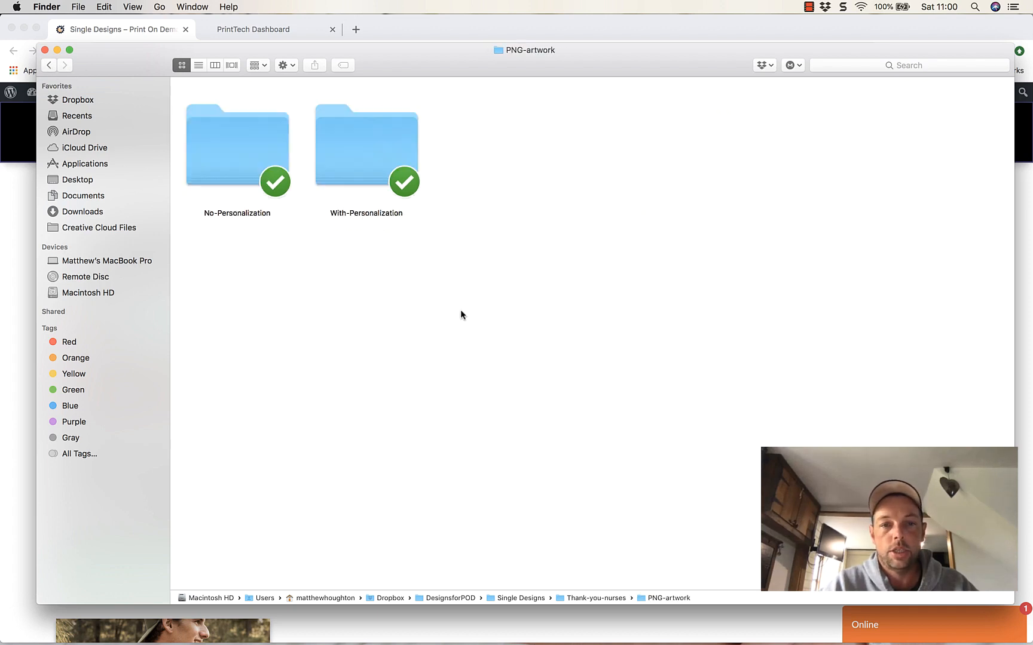
double_click(377, 160)
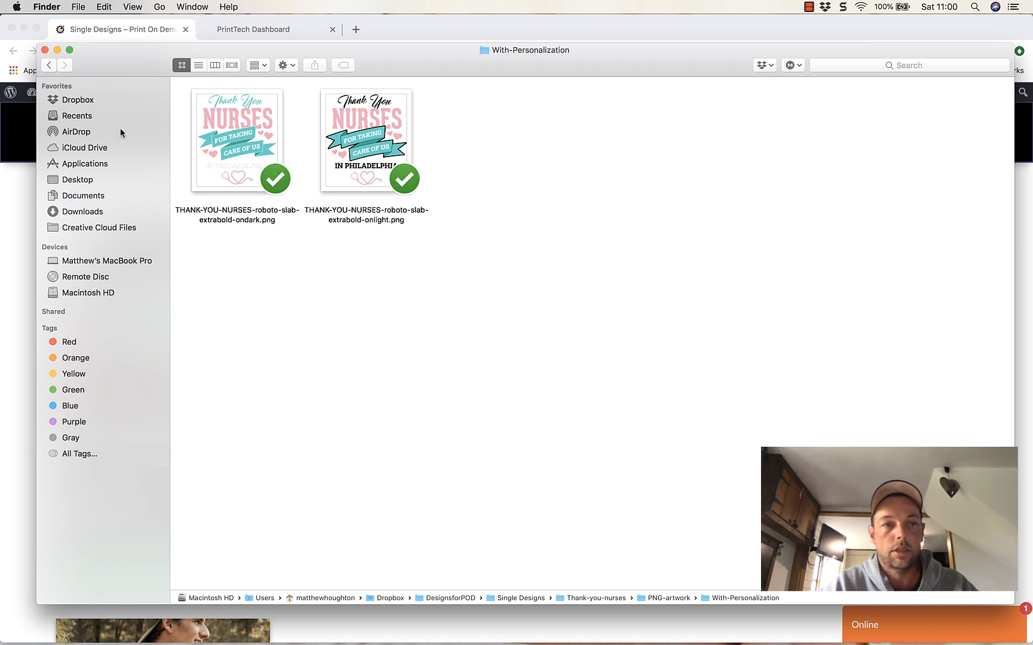
left_click(47, 66)
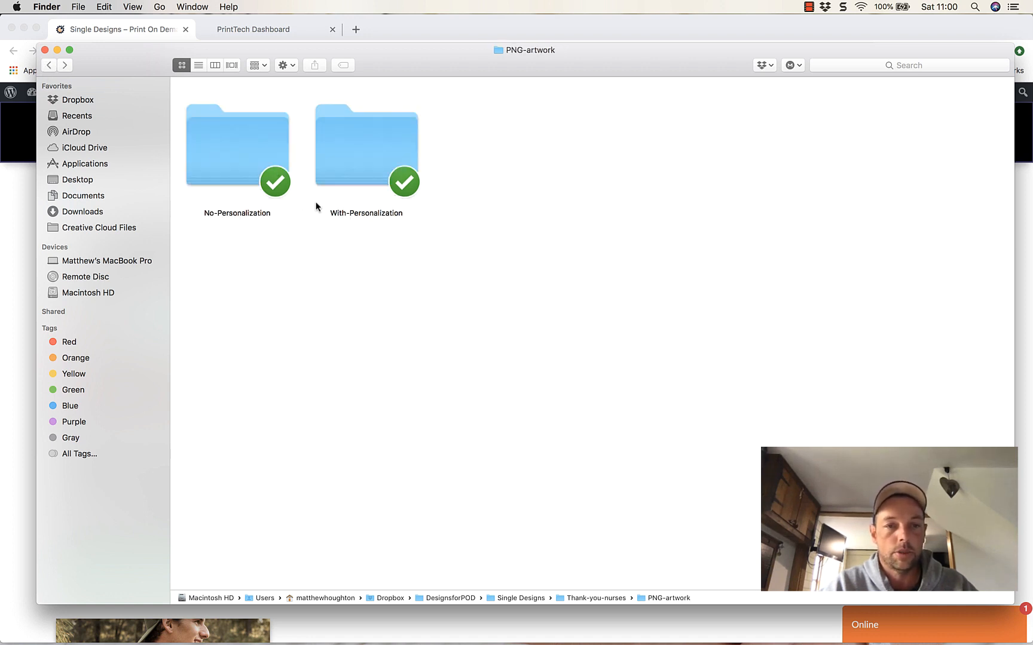
double_click(218, 170)
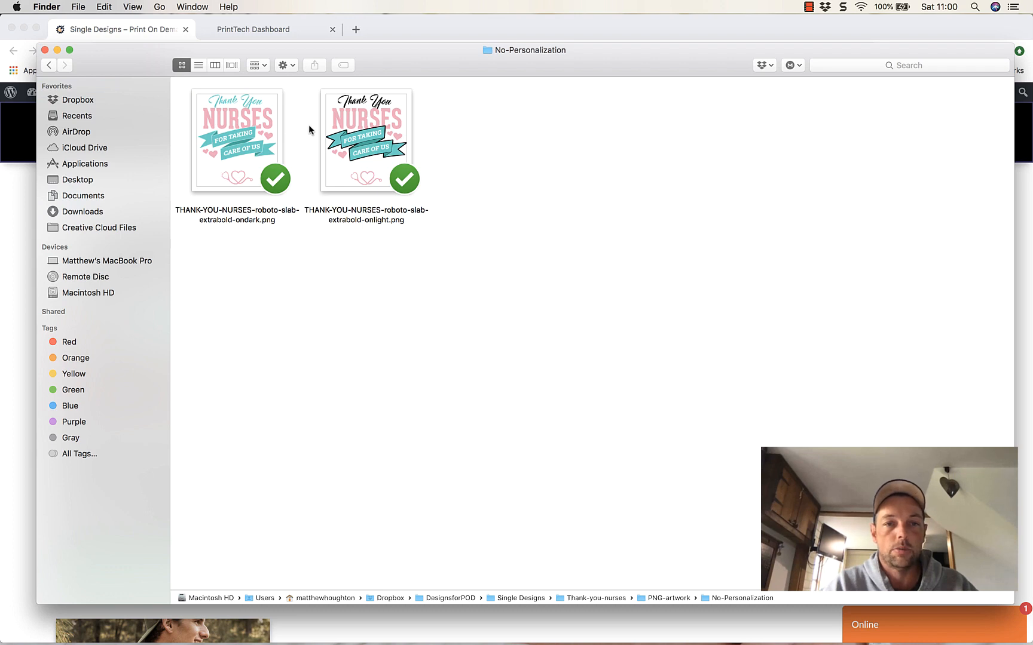
left_click(373, 159)
key("space")
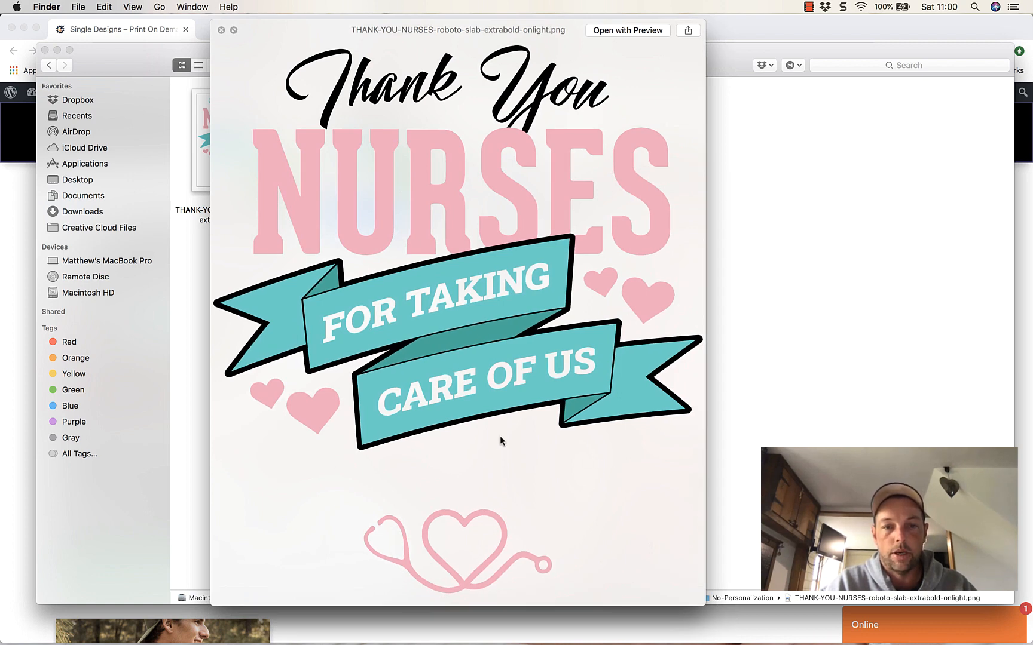
left_click(222, 30)
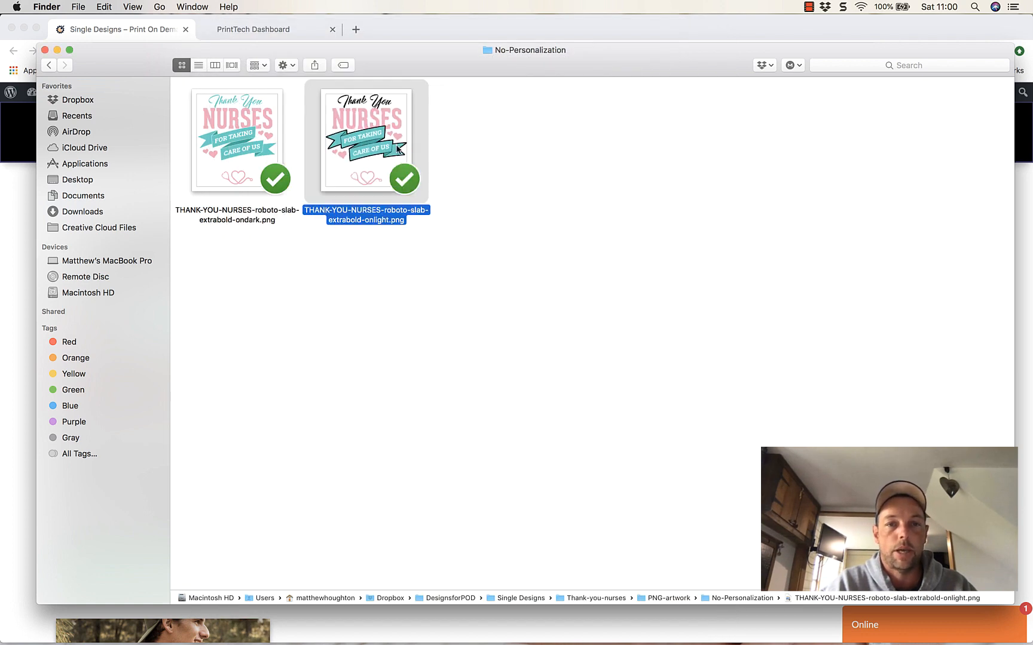
- Switch to the PrintTech Dashboard and start a new product based on the Coffee Mug 11oz - Black Sublimated Only
left_click(242, 33)
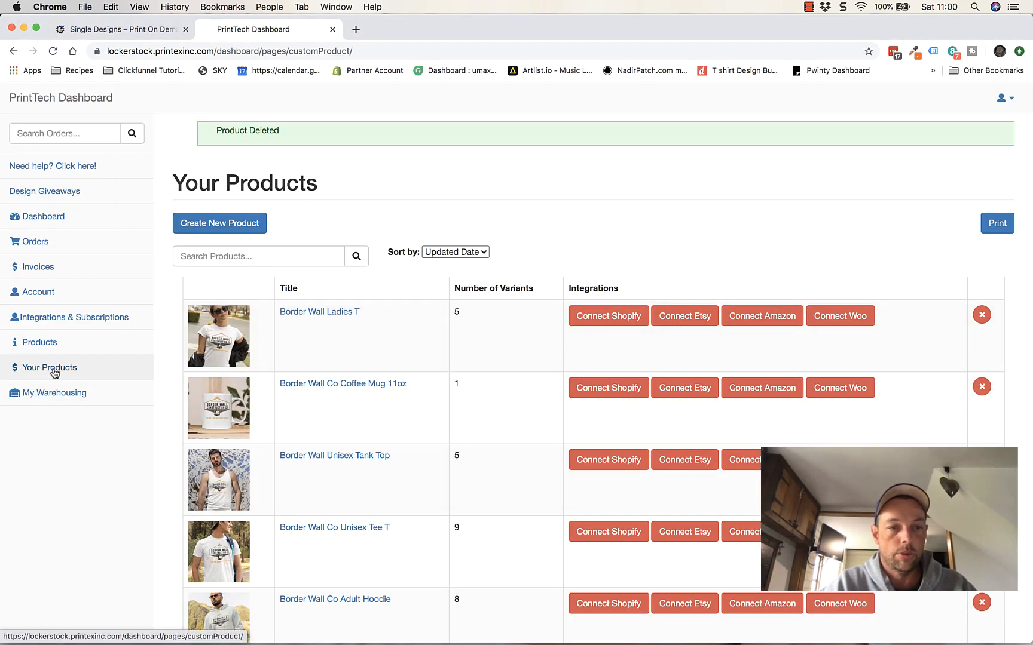
left_click(52, 370)
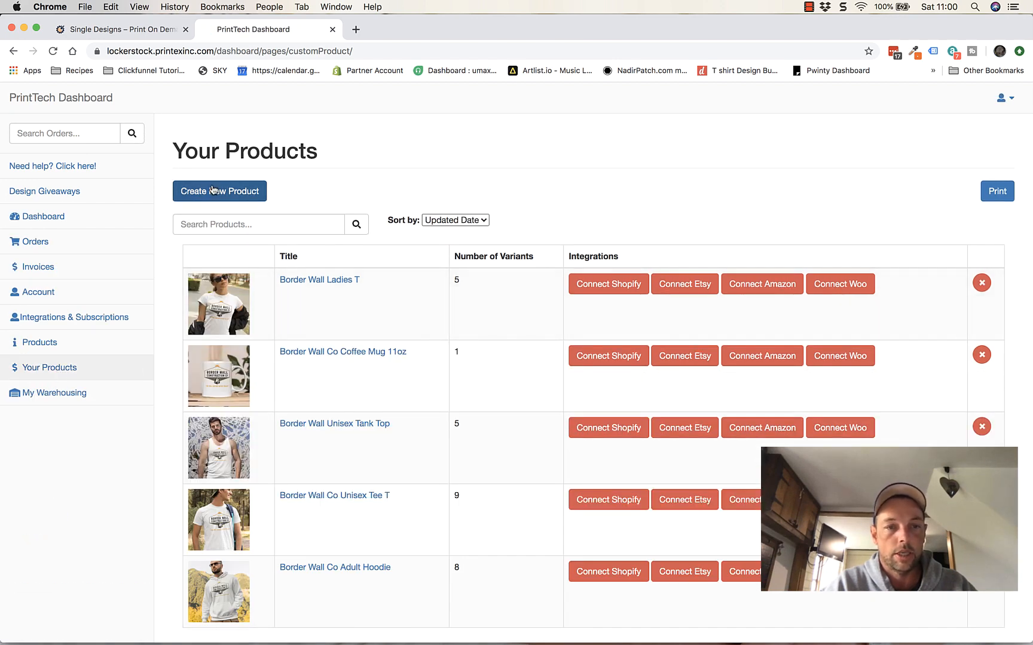
left_click(213, 191)
scroll(345, 502, "down", 15)
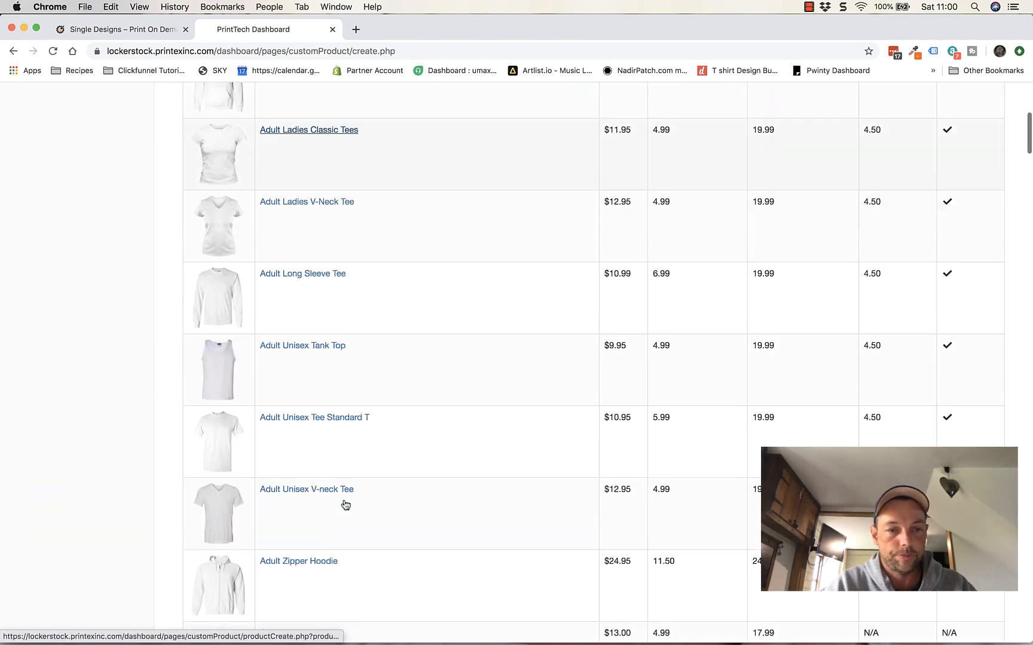
scroll(344, 504, "down", 20)
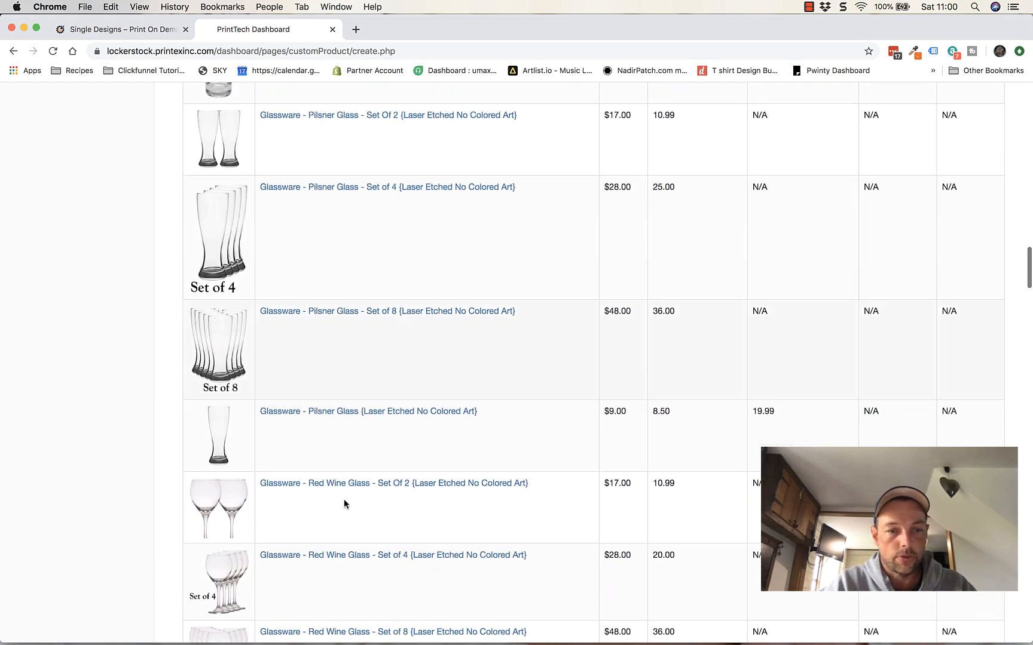
scroll(344, 504, "down", 20)
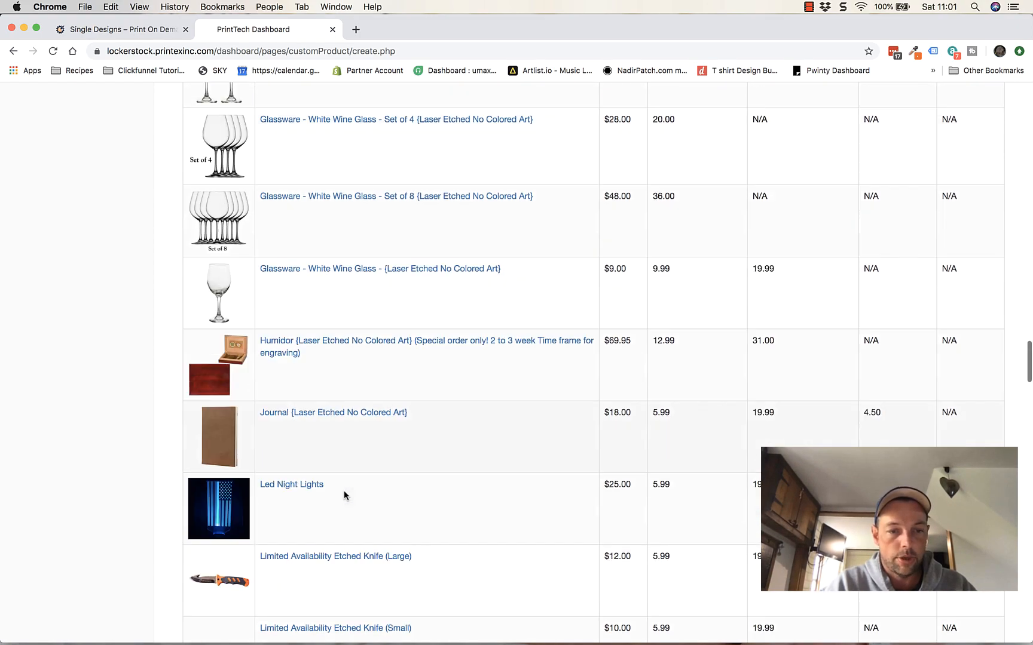
scroll(344, 494, "down", 20)
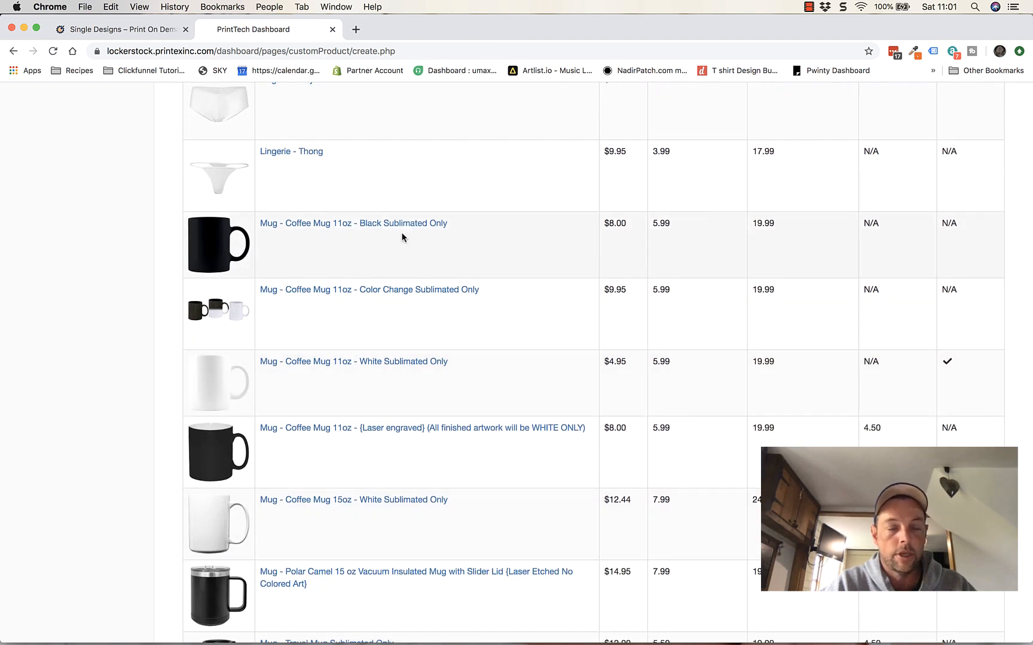
left_click(328, 224)
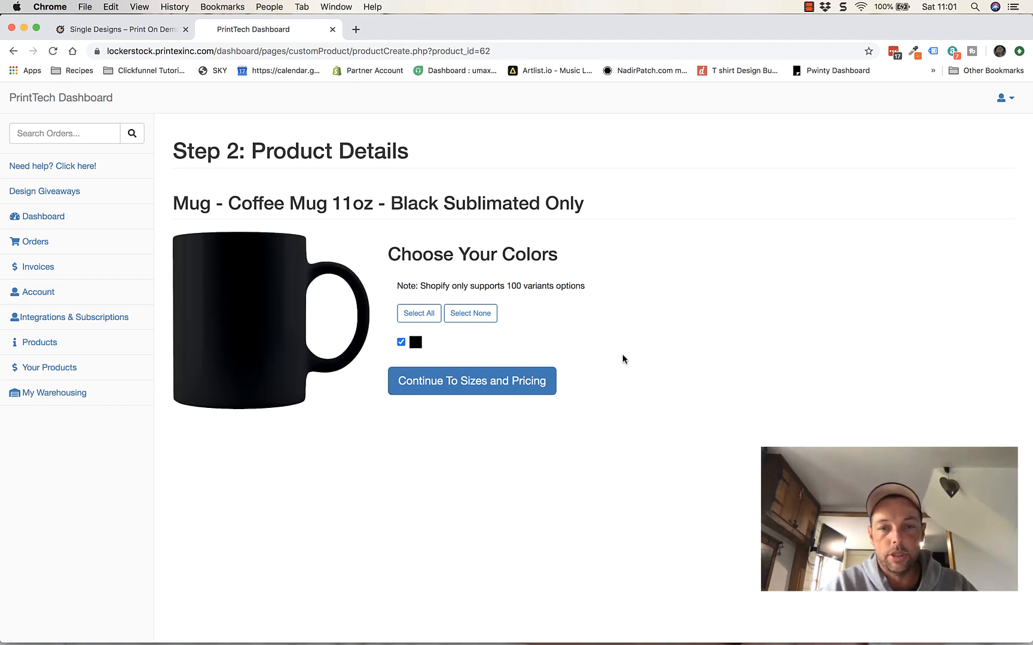
- Accept the mug's default colour and pricing, and save the product with the title Demo Mug to continue to mockups
left_click(472, 393)
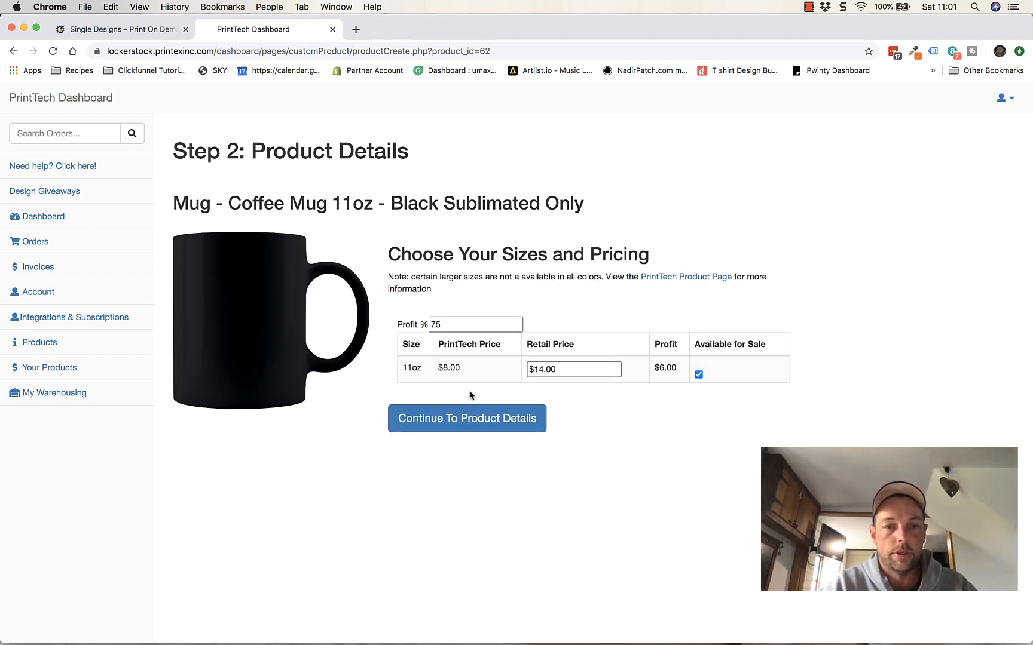
left_click(476, 423)
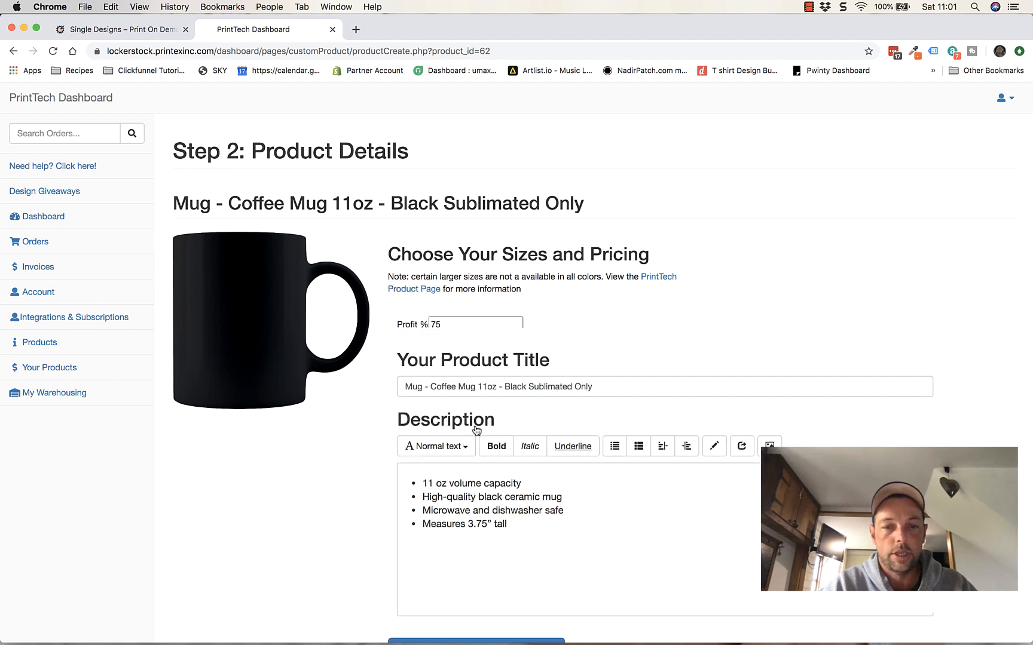
left_click_drag(589, 290, 251, 291)
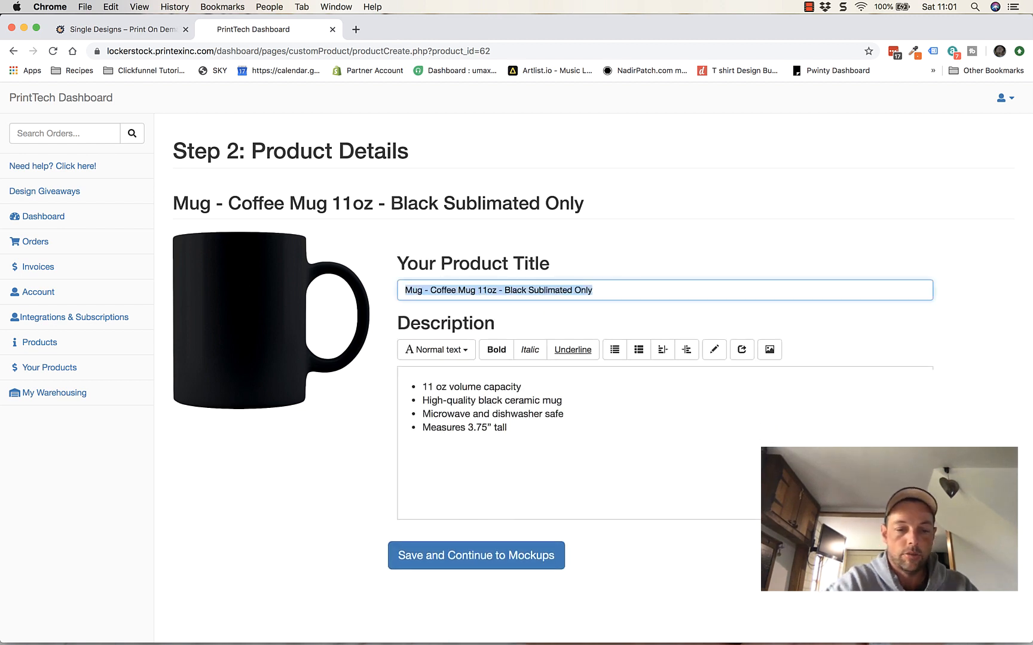
type("Demo")
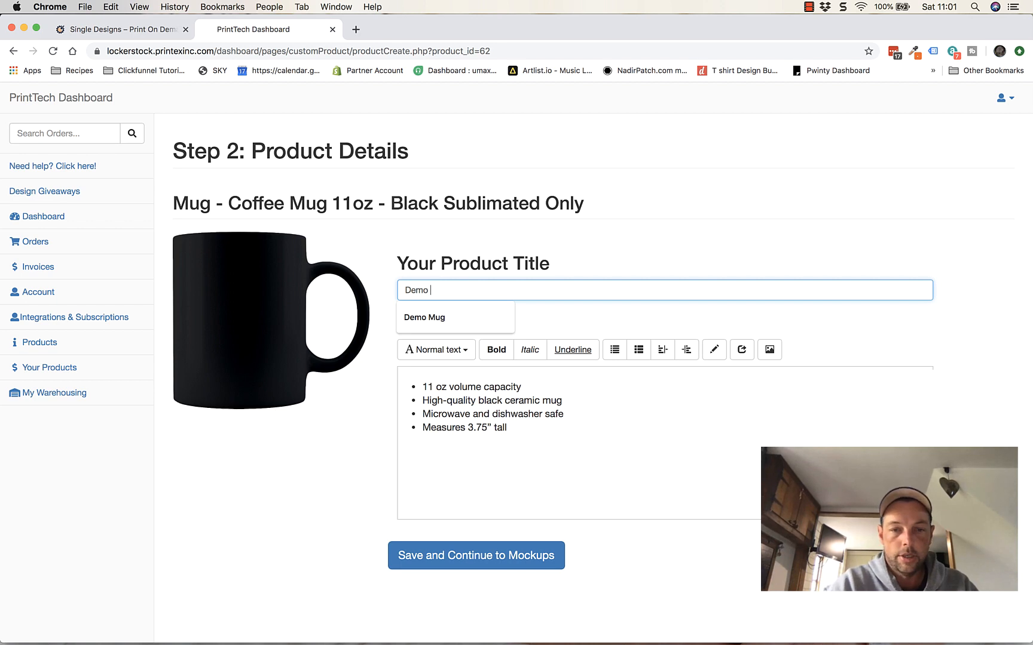
left_click(417, 308)
left_click(455, 555)
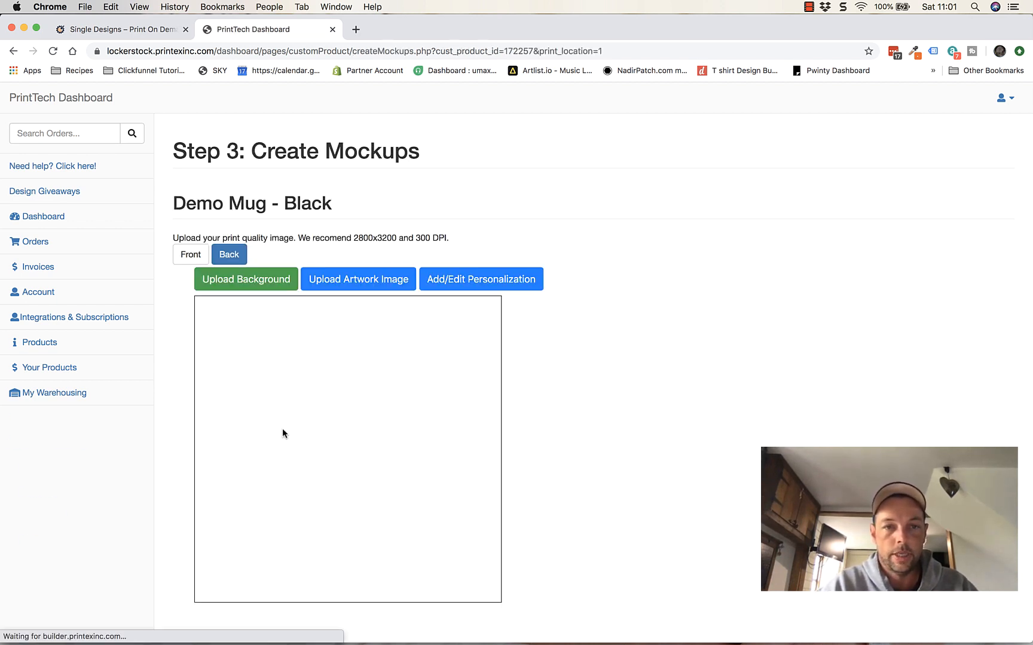
- Upload the ondark Thank You Nurses PNG from the Thank-you-nurses design's PNG-artwork No-Personalization folder as the mug's artwork image
scroll(419, 452, "down", 3)
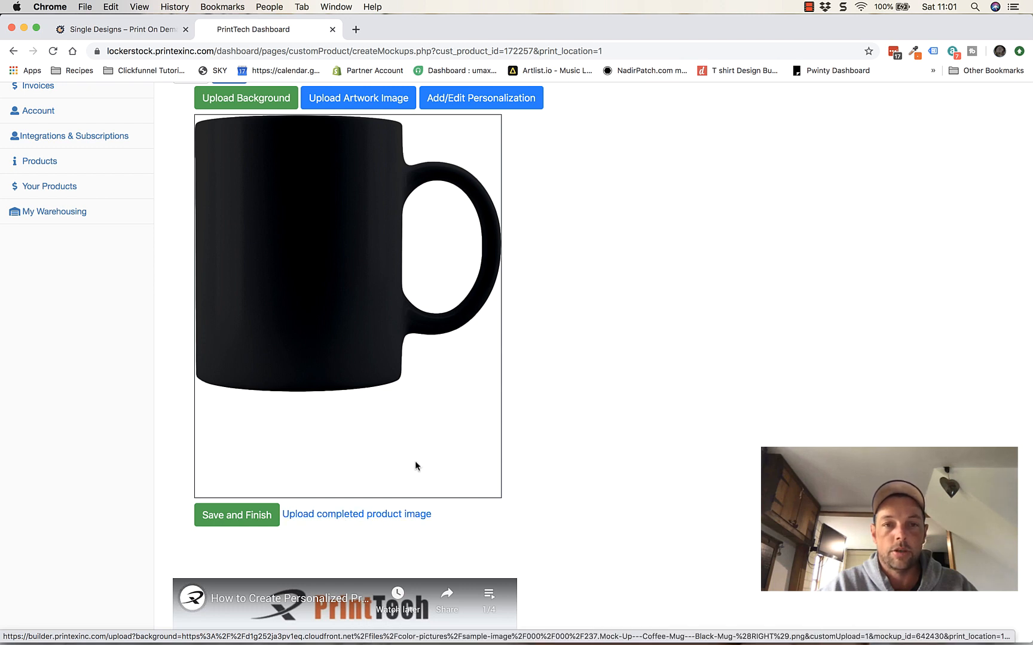
scroll(364, 301, "up", 2)
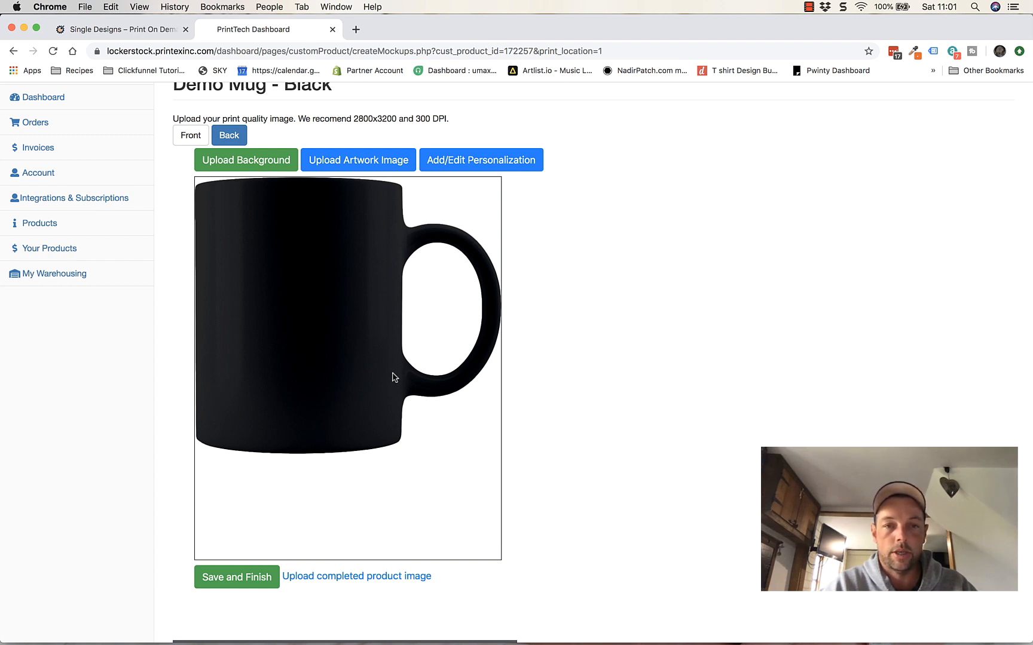
scroll(394, 377, "up", 1)
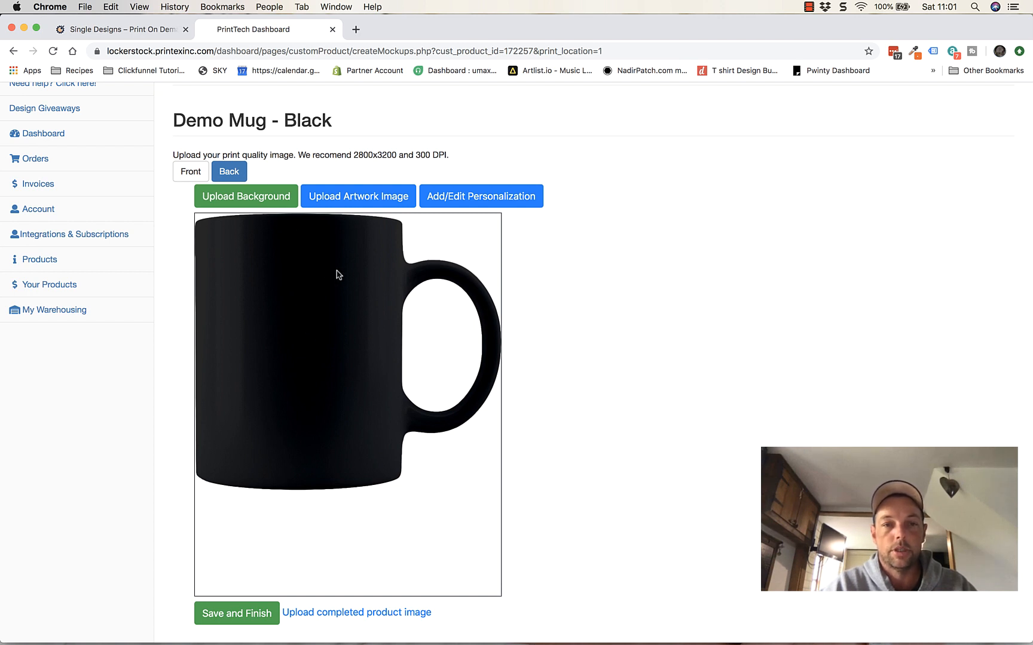
left_click(369, 198)
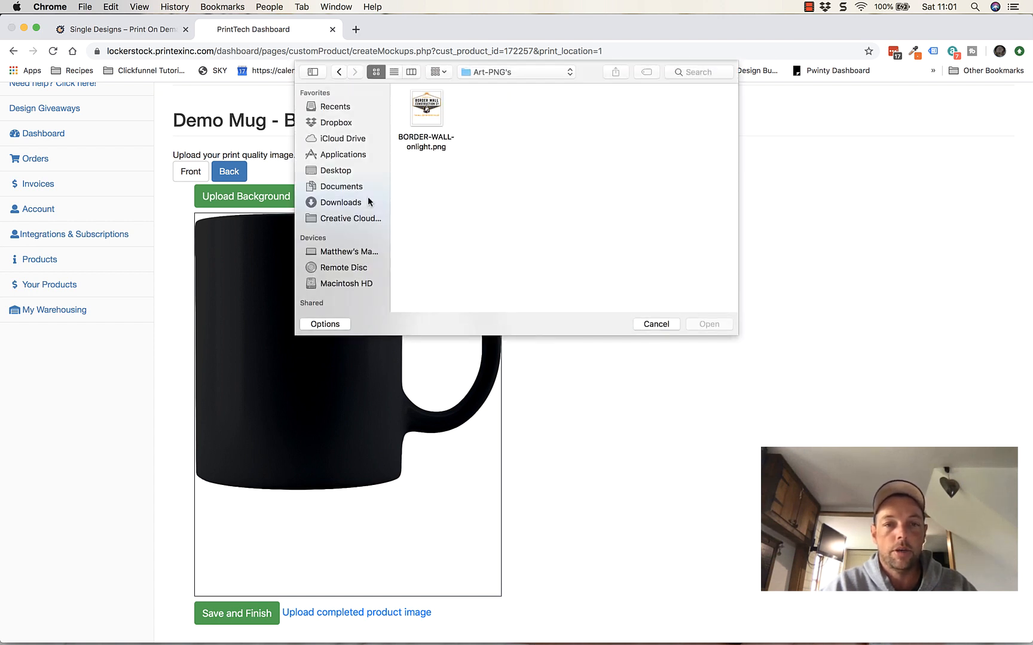
left_click(562, 74)
left_click(508, 97)
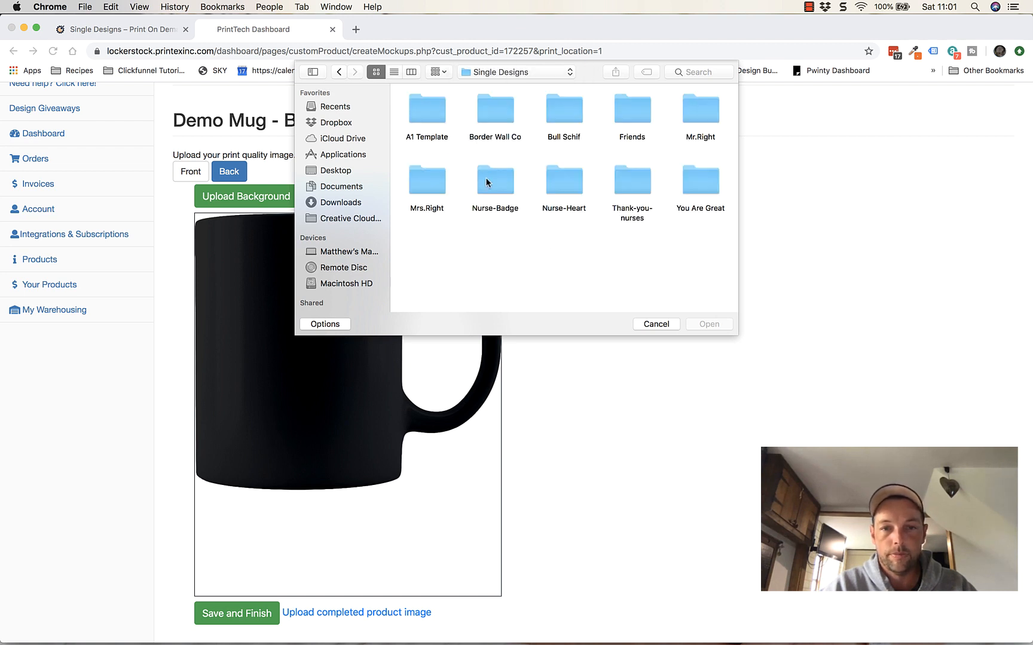
double_click(644, 190)
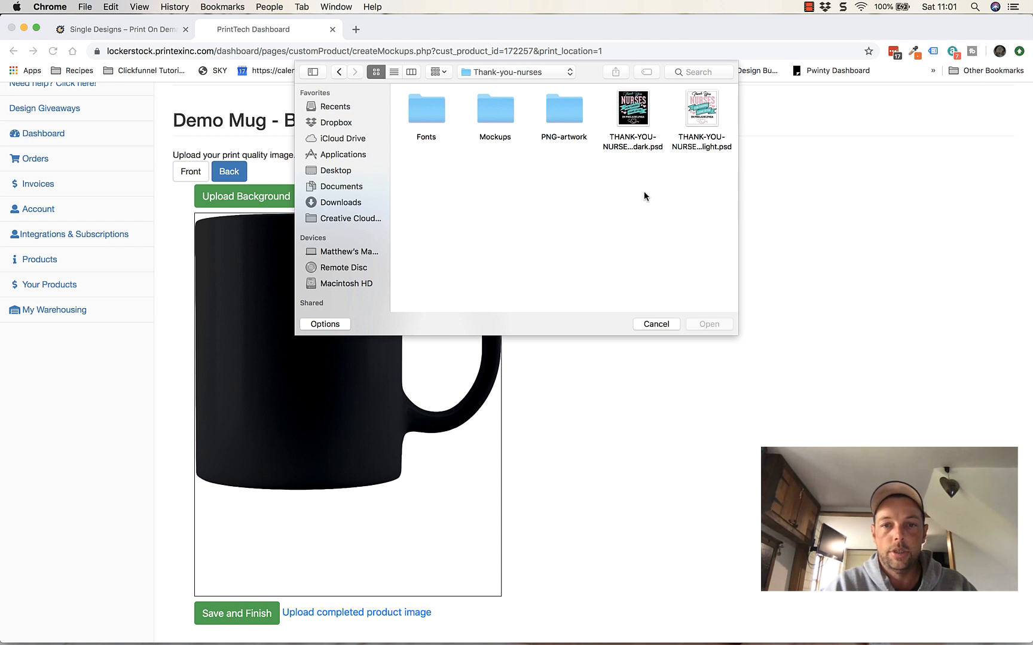
double_click(562, 113)
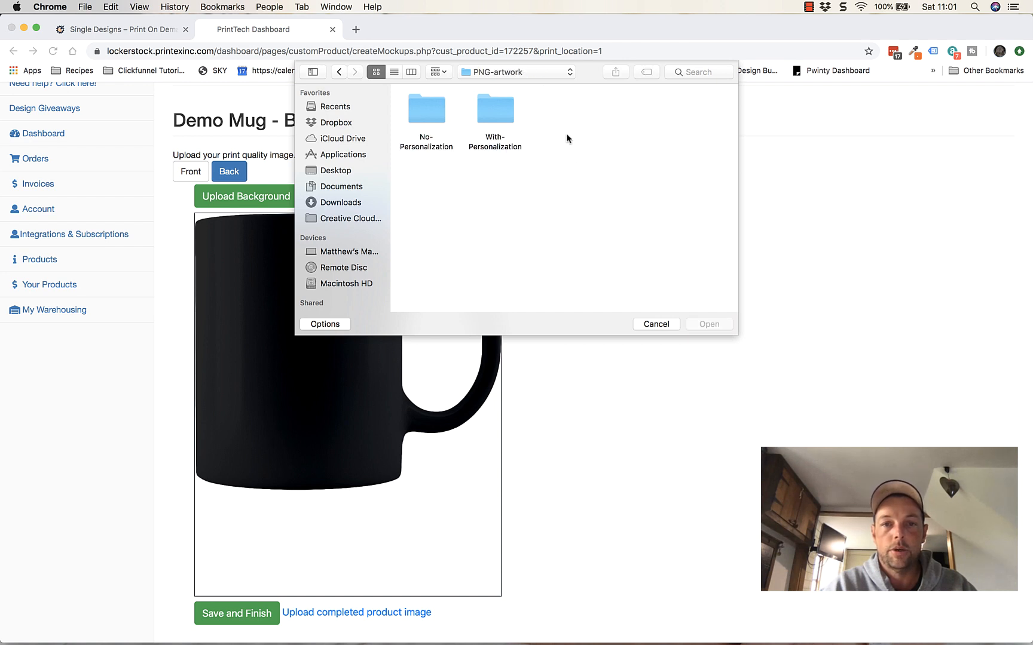
left_click(434, 112)
double_click(433, 109)
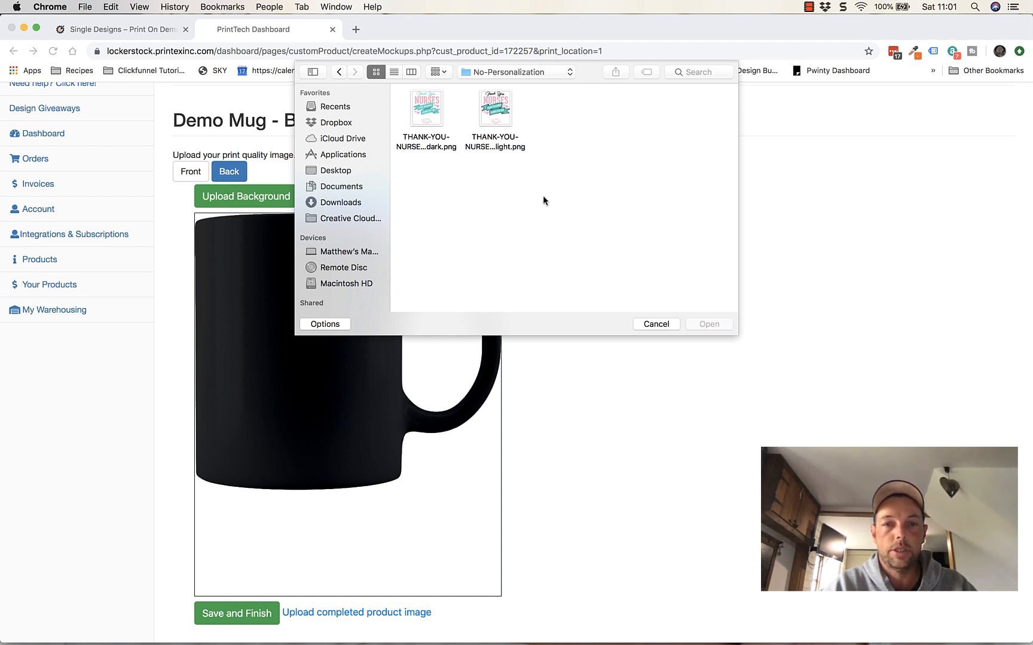
left_click(429, 116)
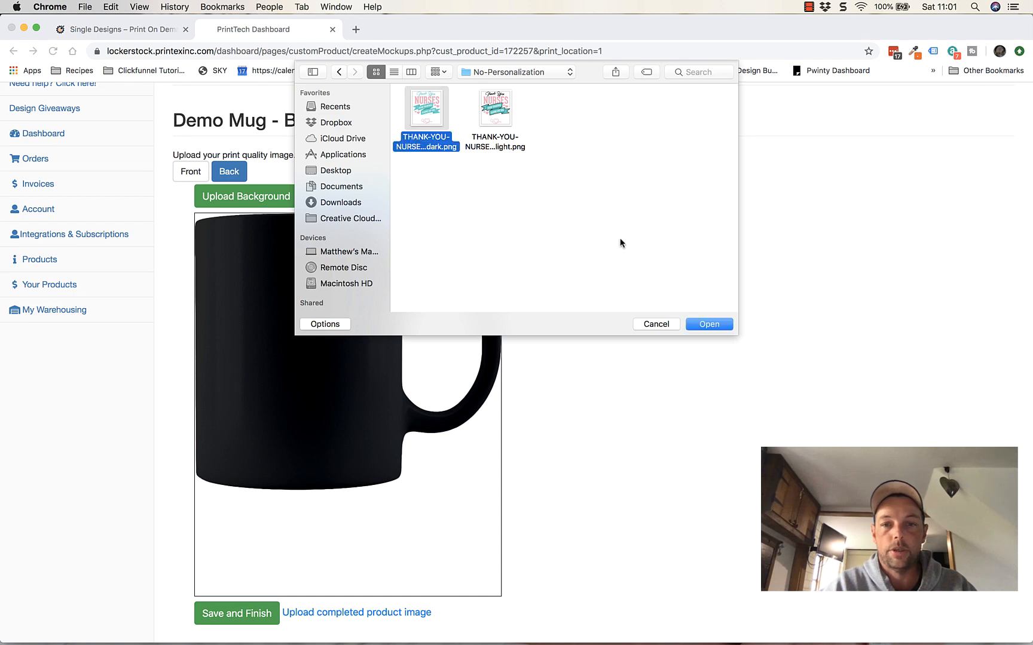
left_click(692, 323)
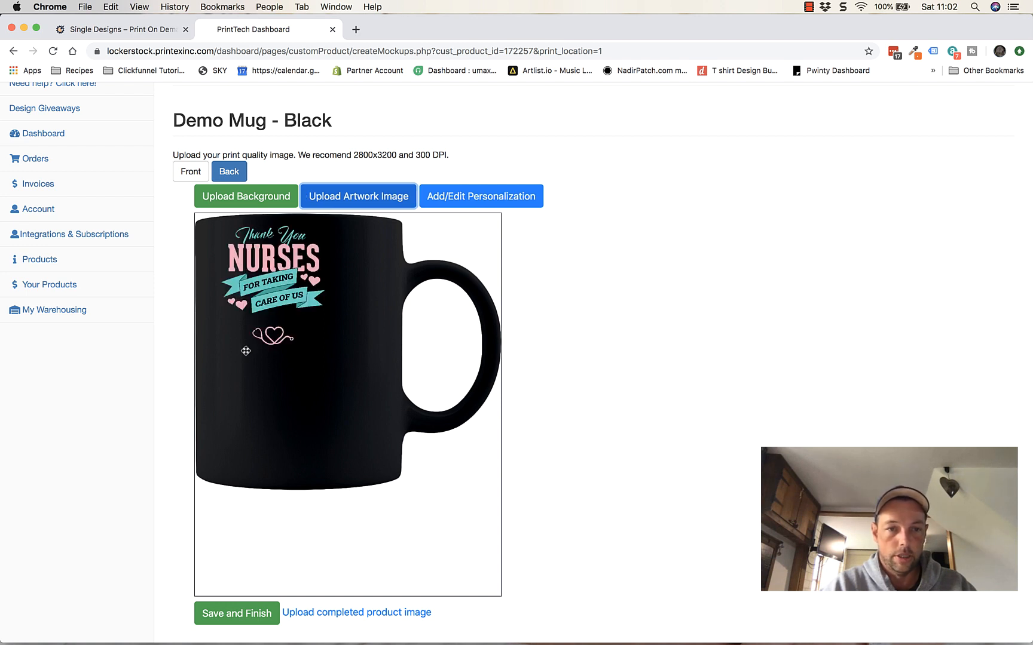
- Move and enlarge the Thank You Nurses artwork so it fills most of the black mug's printable face
left_click_drag(257, 291, 248, 301)
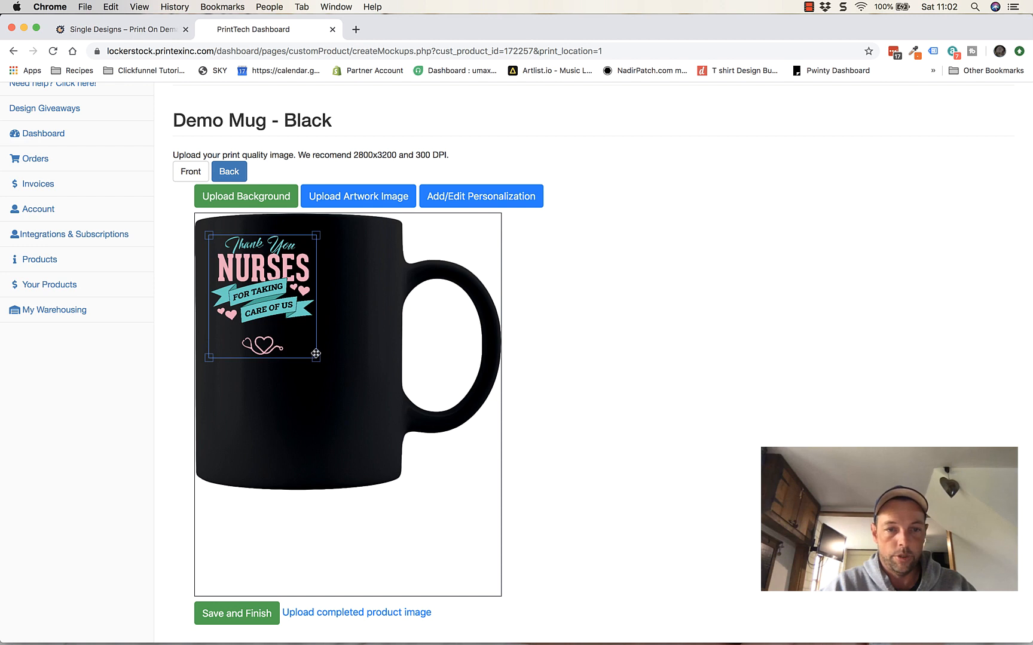
left_click_drag(316, 358, 340, 364)
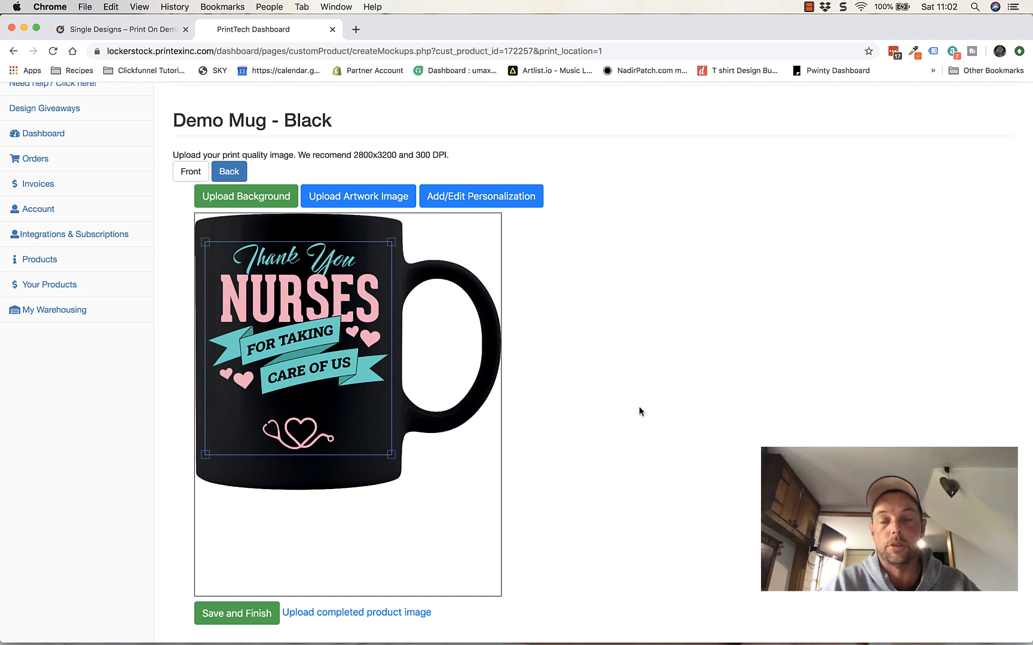
- Enter IN TEXAS as the mug's personalization text, checking the wording against the Thank You Nurses mug on the Single Designs page
left_click(471, 203)
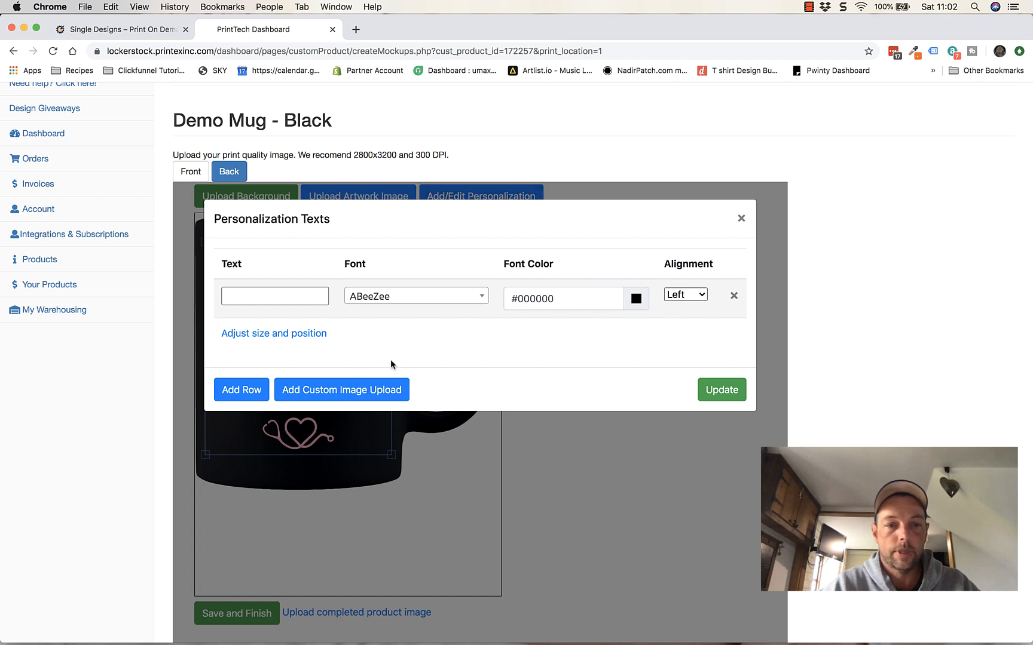
left_click(267, 298)
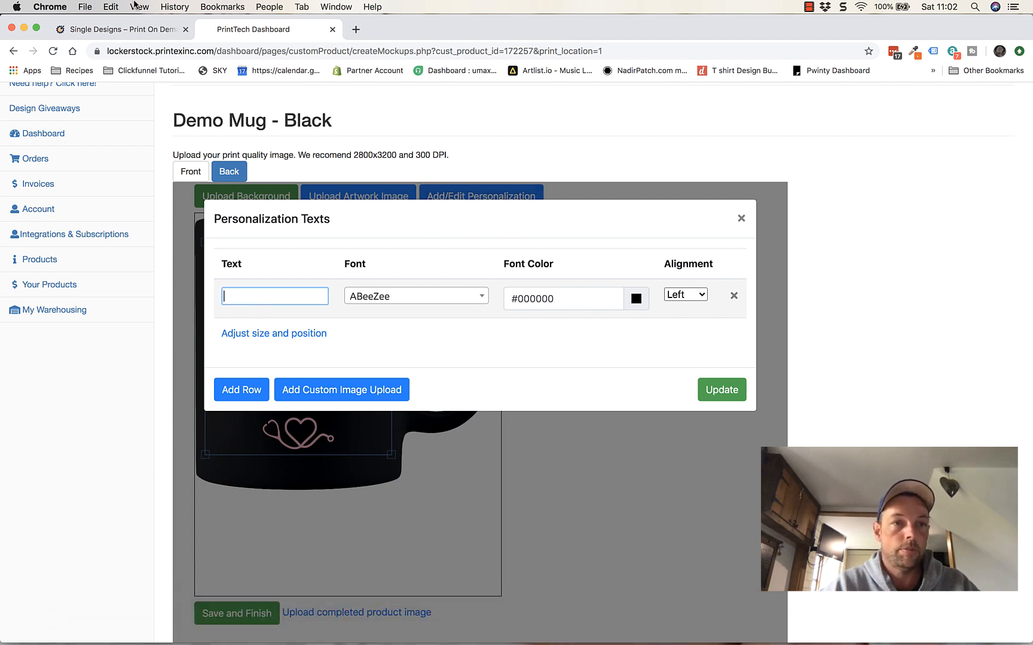
left_click(132, 30)
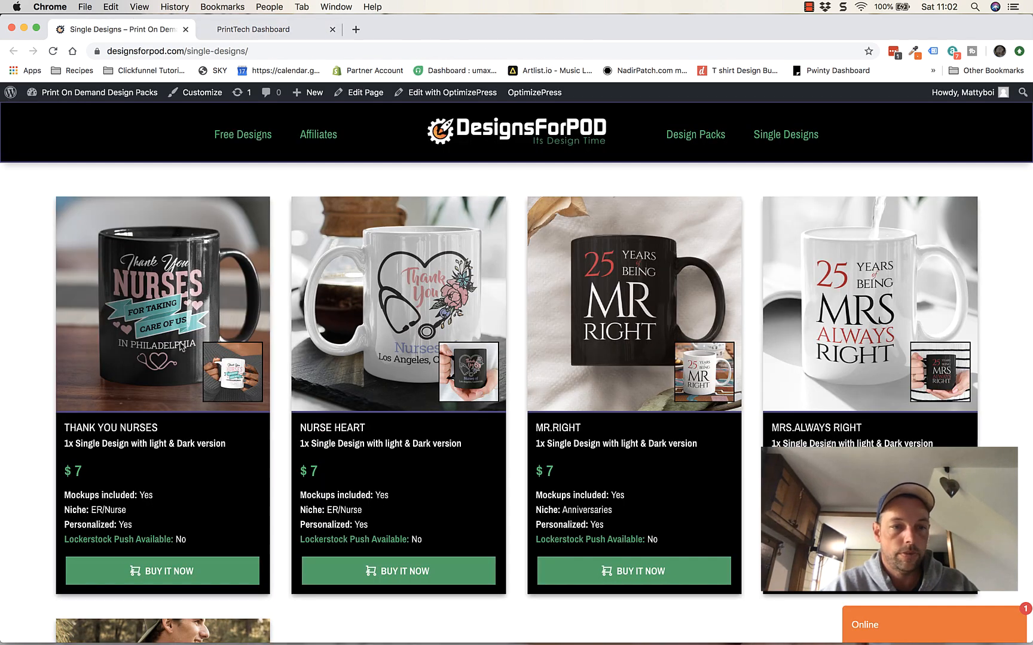
left_click(269, 33)
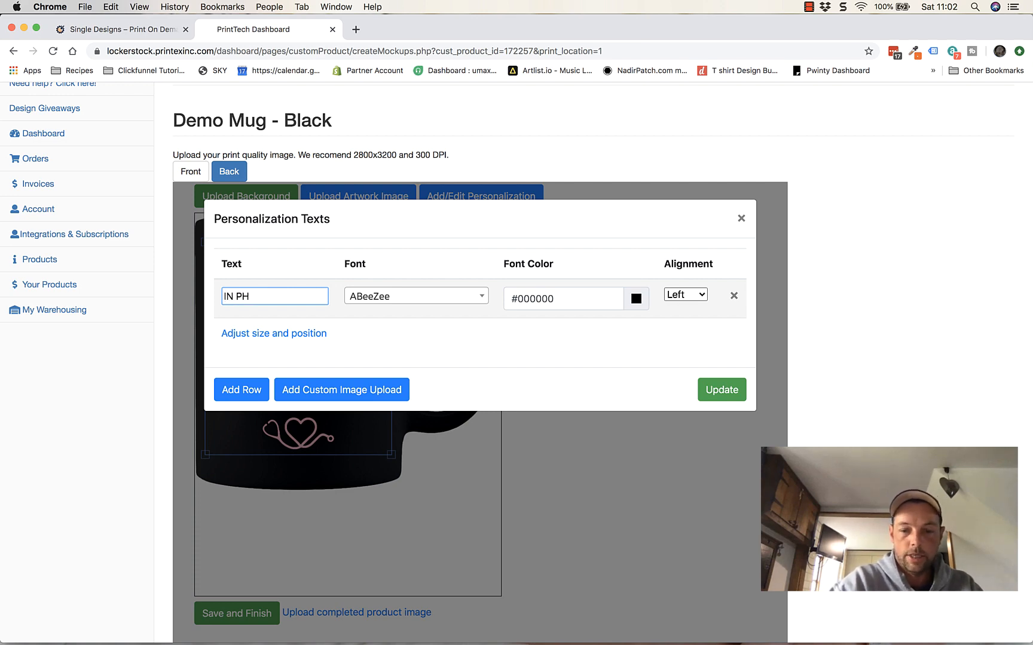
type("ILI")
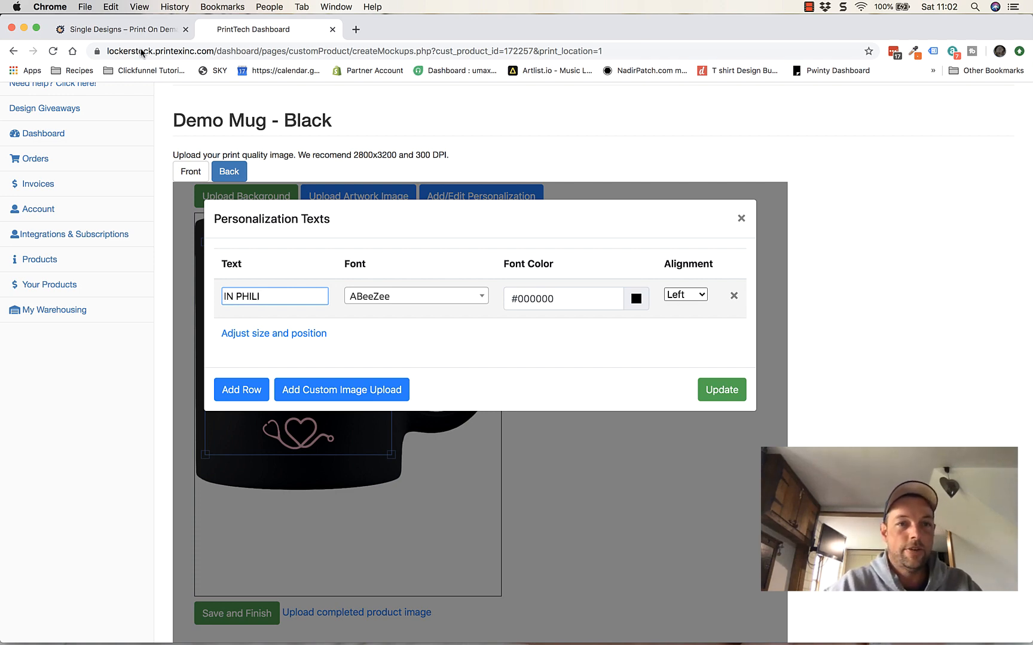
left_click(133, 30)
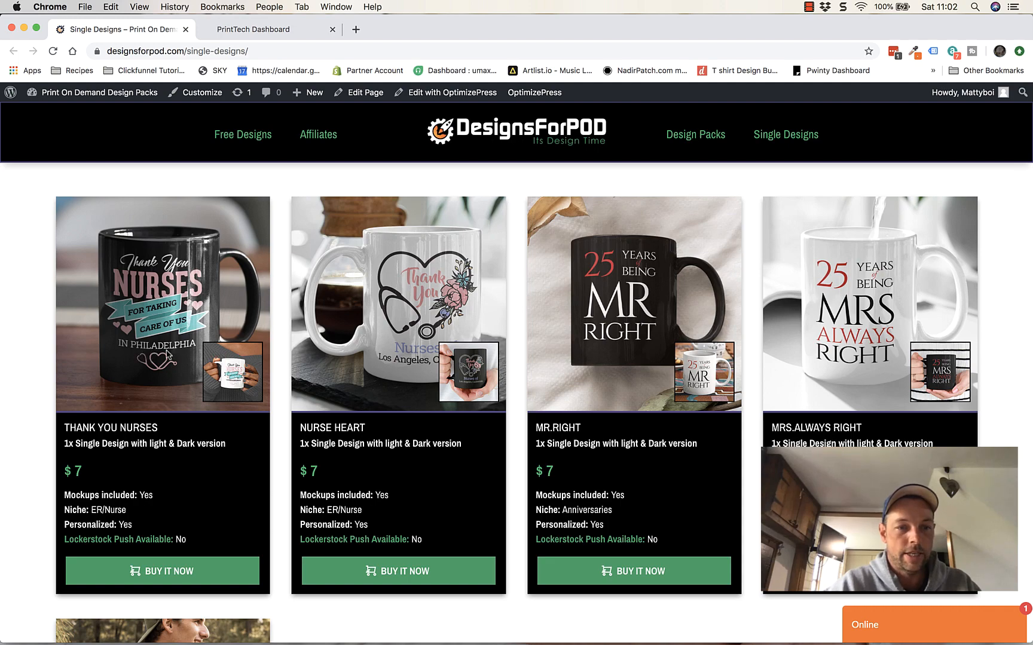
left_click(286, 31)
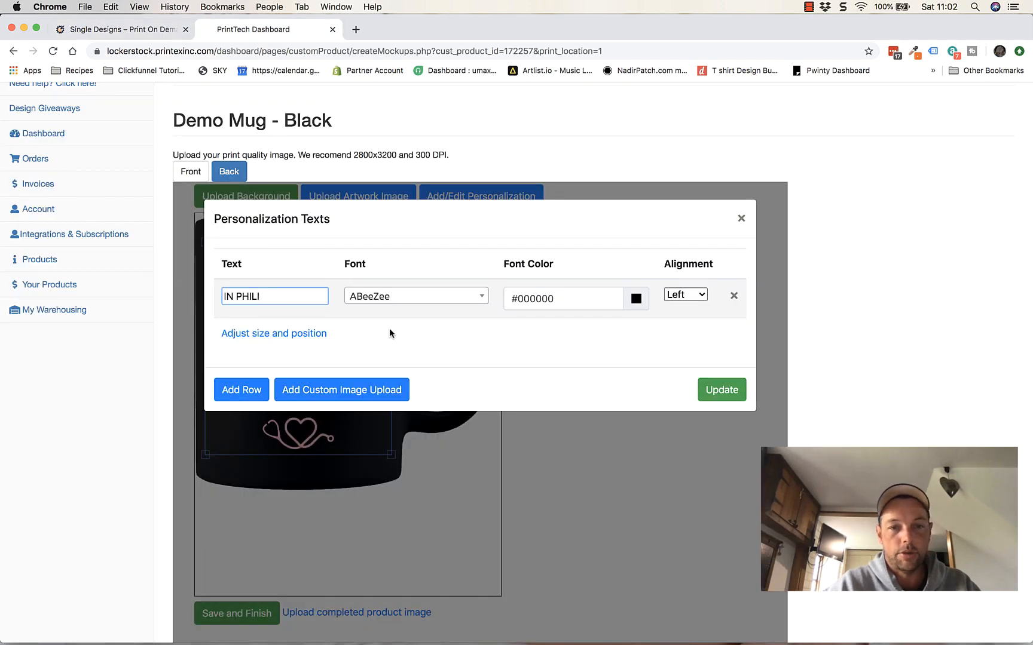
left_click_drag(290, 299, 239, 298)
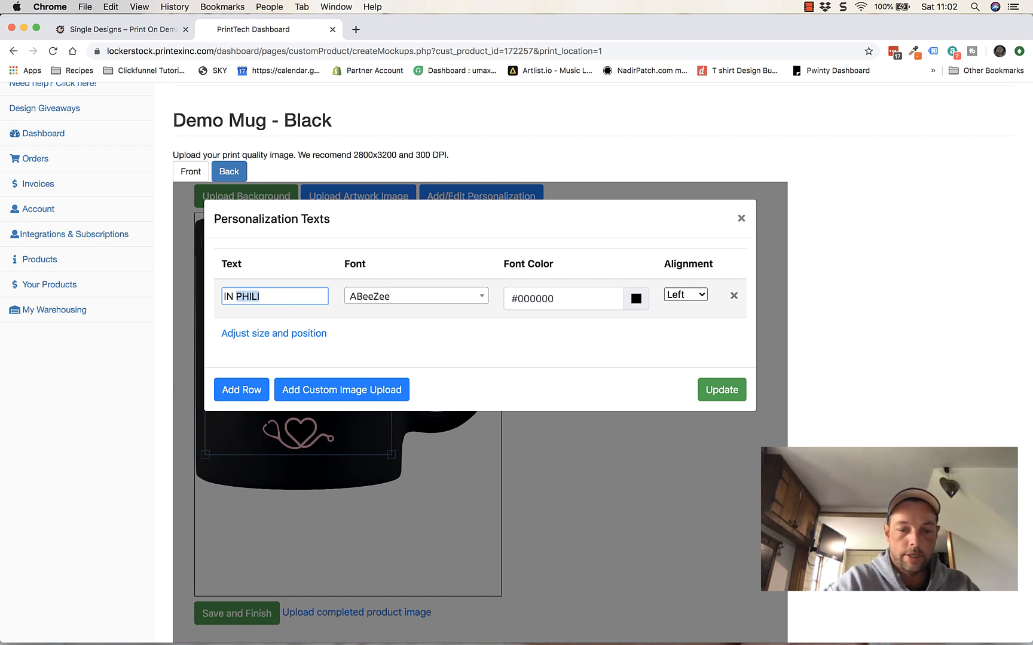
type("TEXAS")
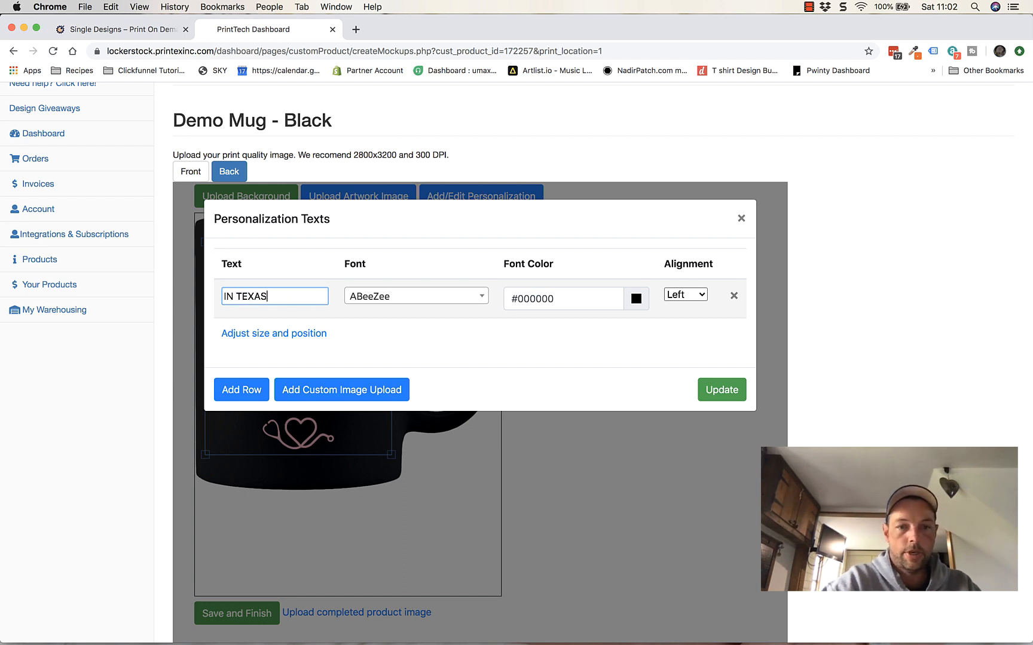
left_click(508, 368)
- Switch to Finder and check which font file the Thank-you-nurses design's Fonts folder contains
mouse_move(235, 634)
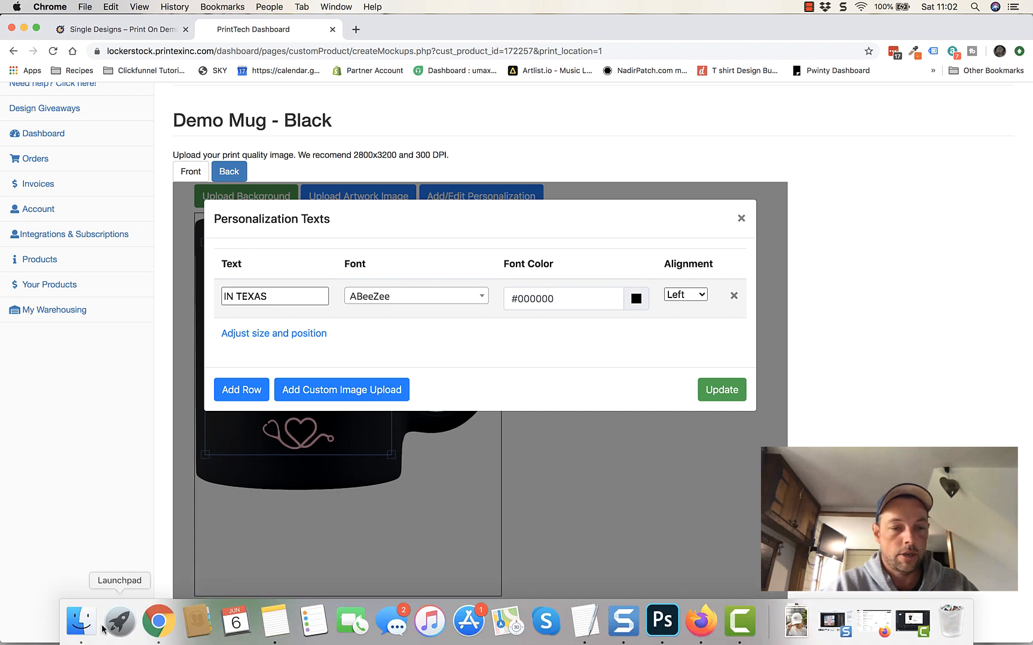
left_click(80, 635)
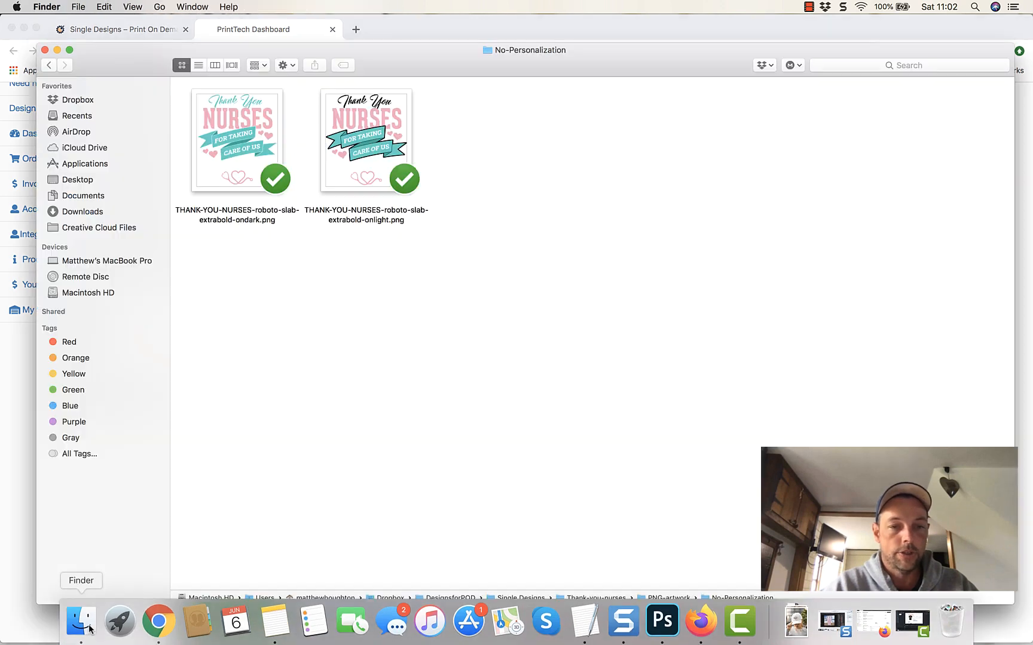
left_click(49, 68)
left_click(49, 65)
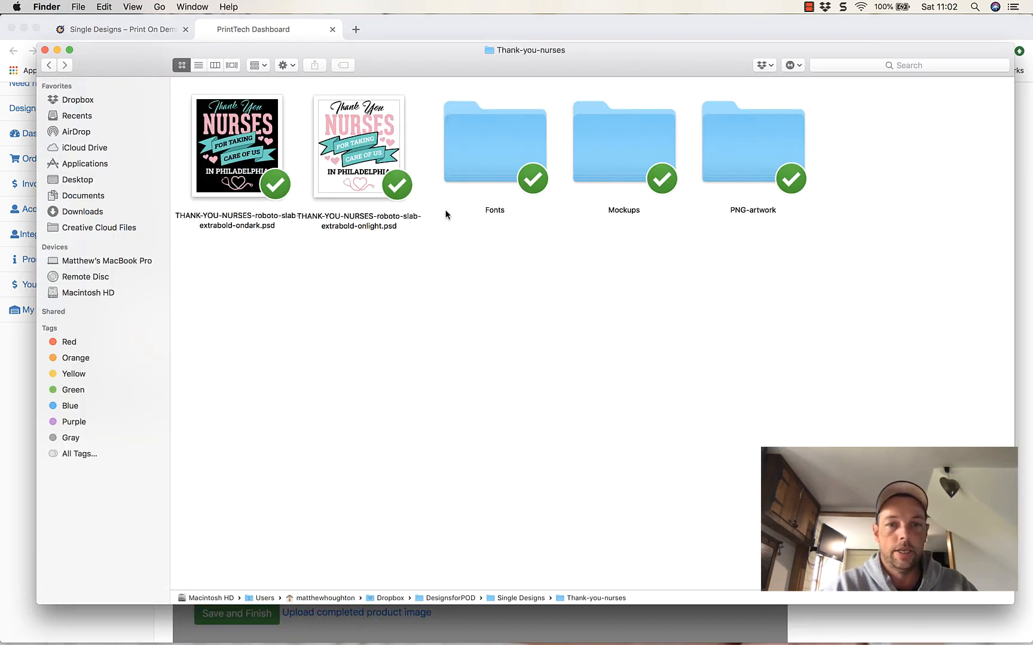
double_click(482, 173)
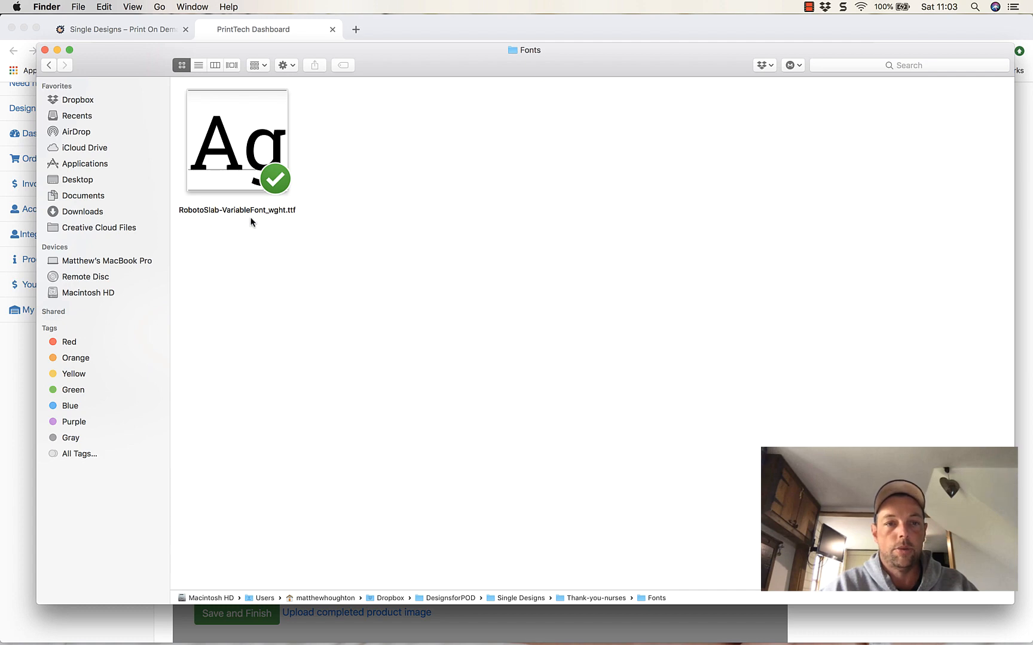
left_click(44, 65)
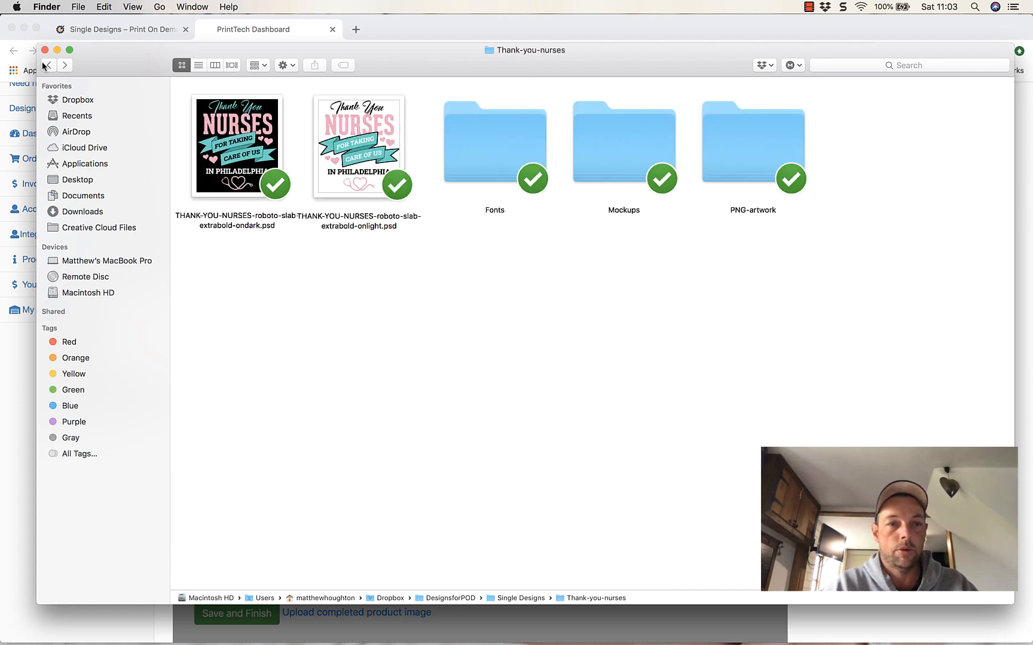
- Open THANK-YOU-NURSES-roboto-slab-extrabold-ondark.psd in Photoshop and inspect the IN PHILADELPHIA text's font and colour code, leaving its colour as is
double_click(242, 139)
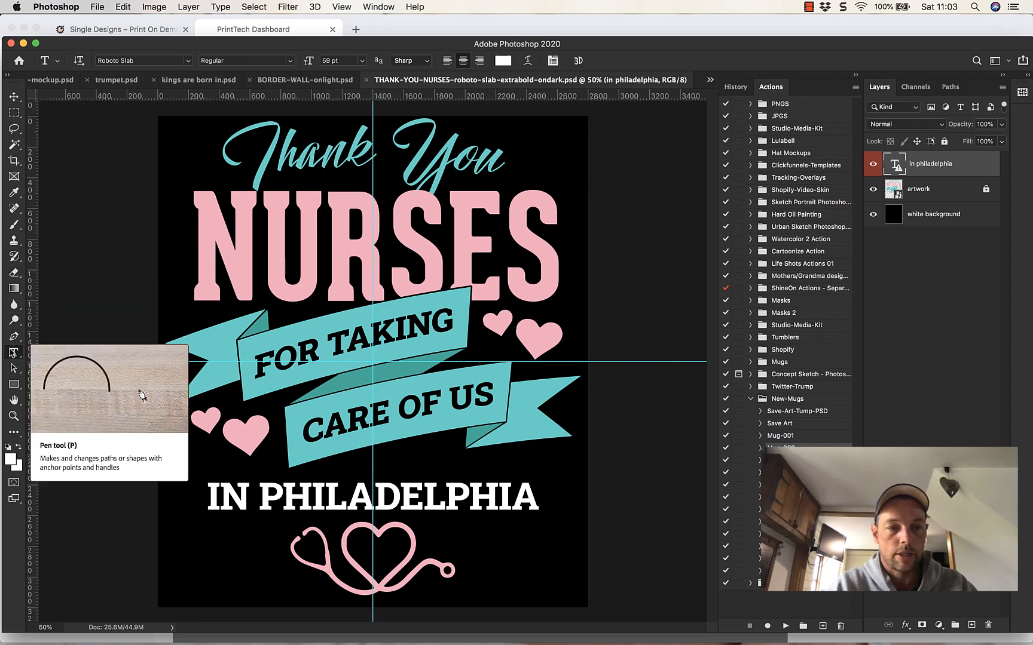
left_click(281, 496)
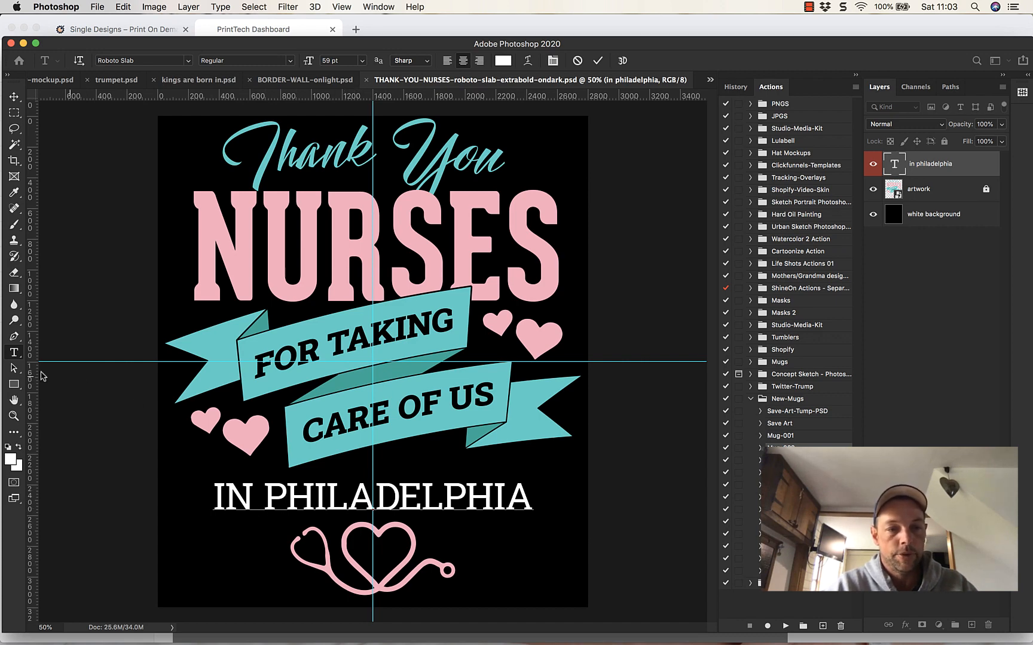
left_click(286, 502)
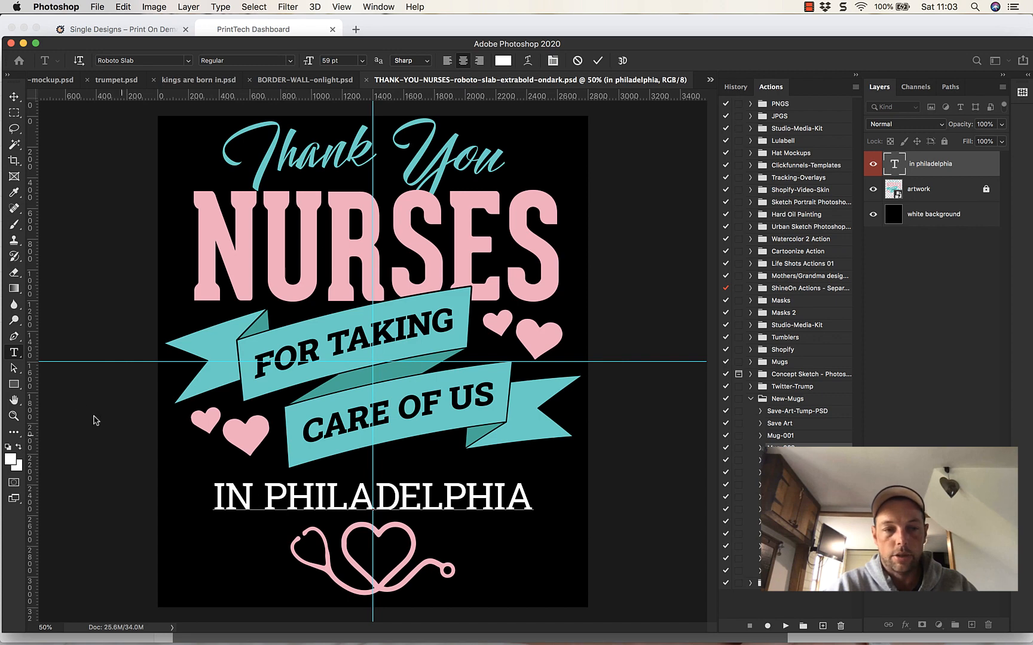
left_click(502, 60)
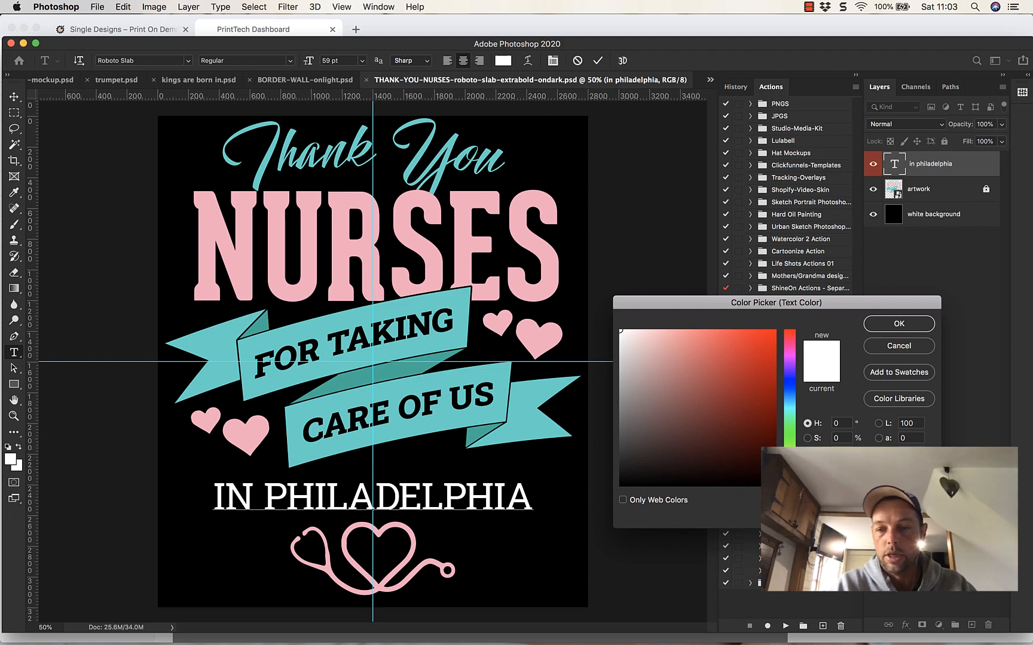
right_click(820, 515)
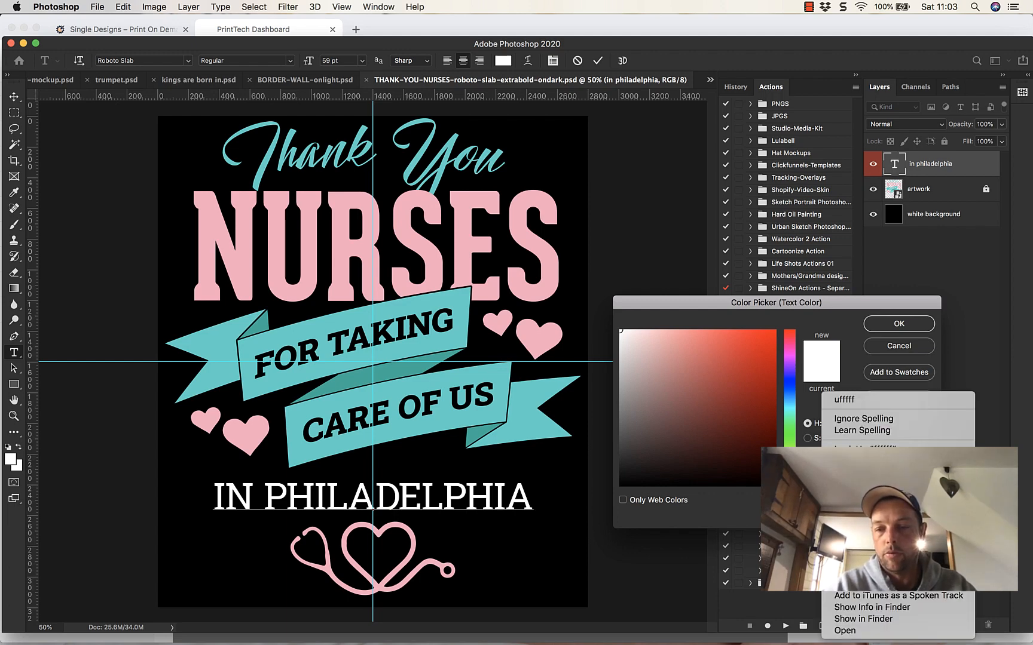
key("Escape")
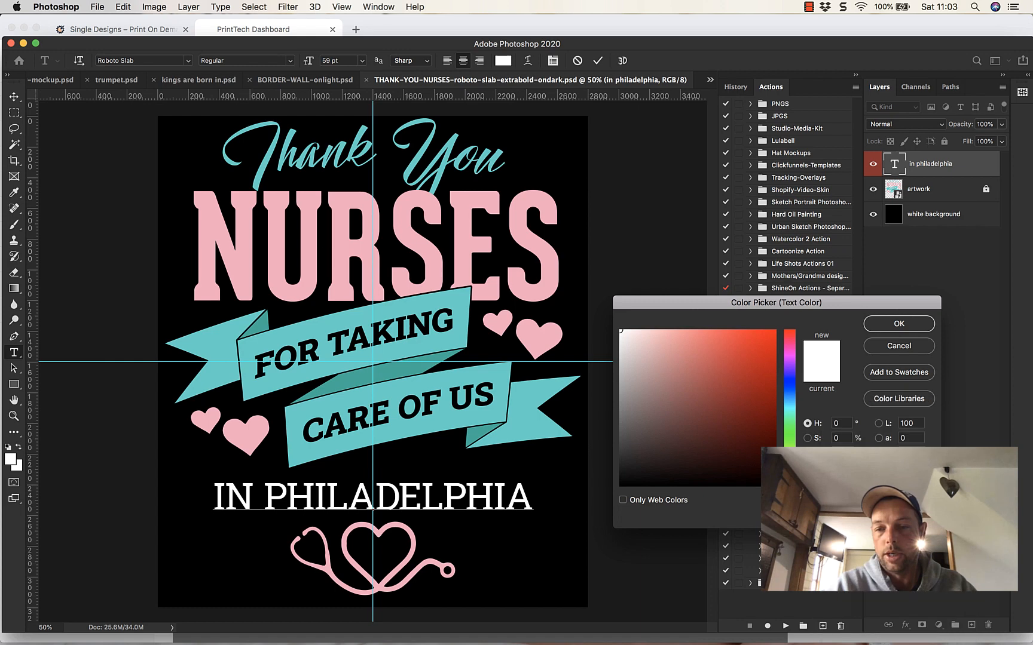
left_click(899, 346)
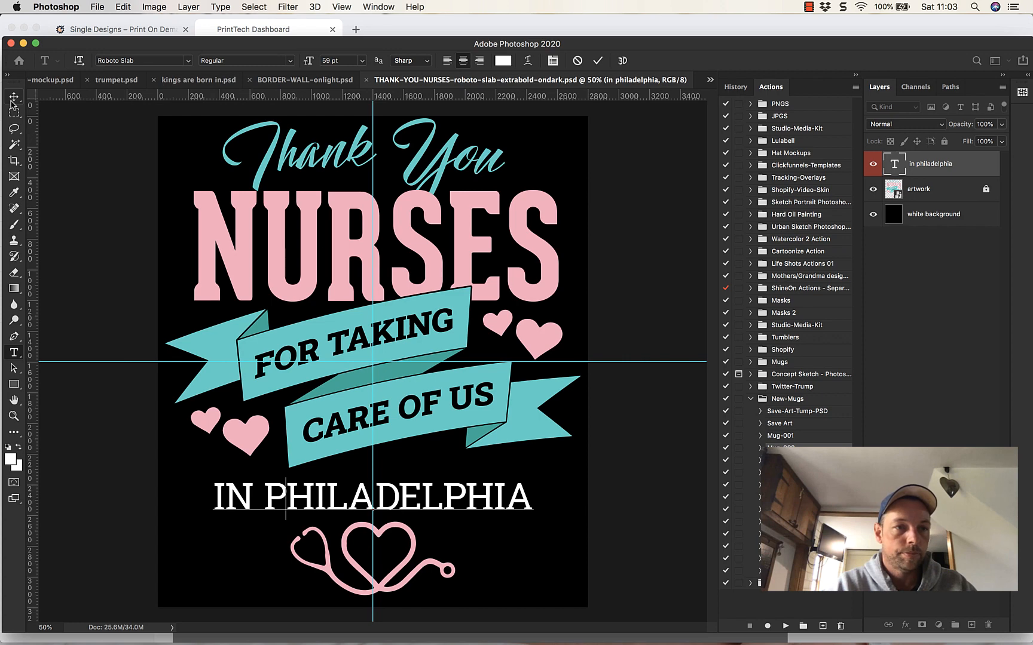
- Sample the artwork's teal and pink and the IN PHILADELPHIA text's white in the foreground Color Picker to check their colour codes
left_click(10, 459)
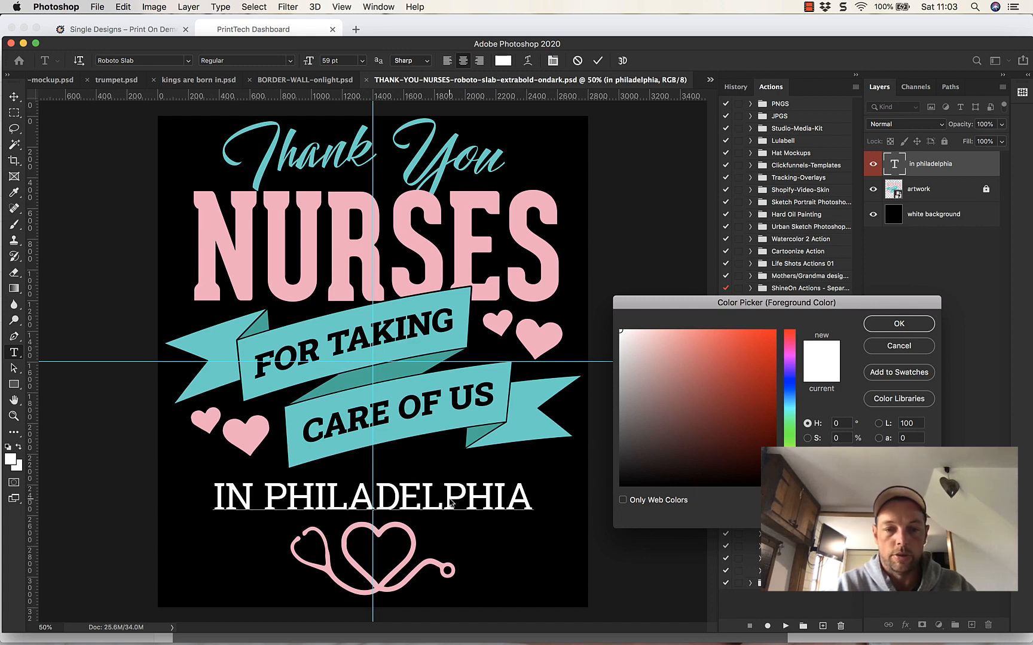
left_click(493, 409)
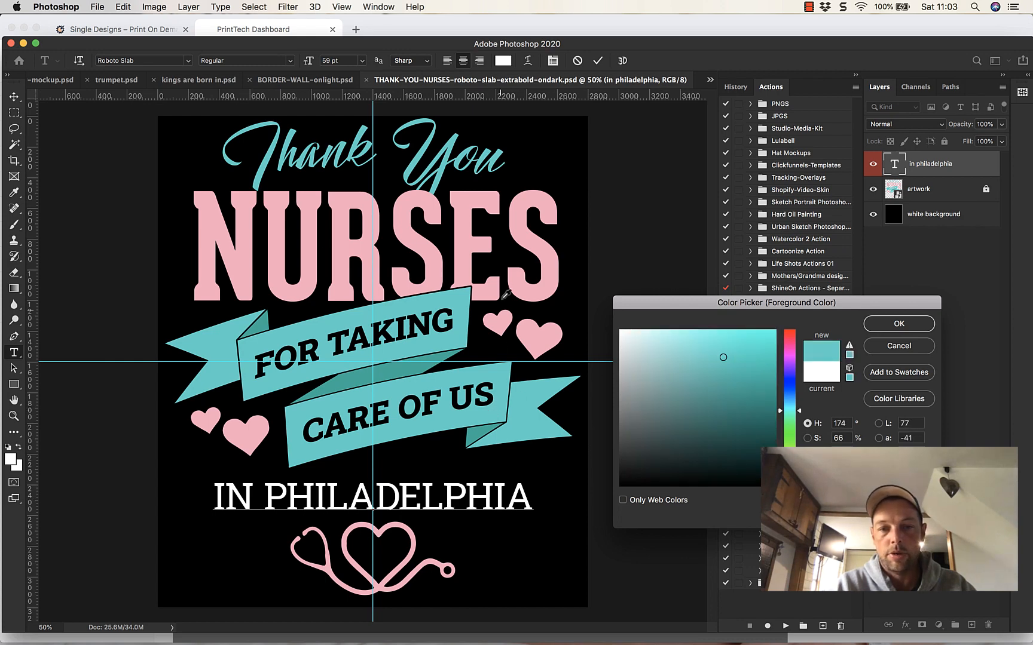
left_click(517, 278)
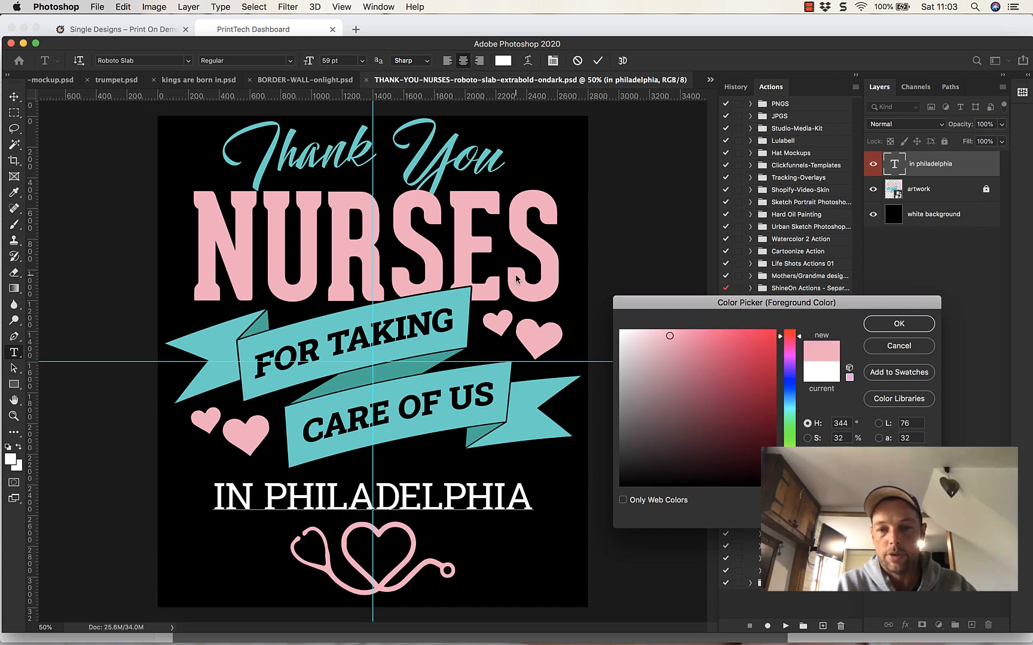
left_click(455, 139)
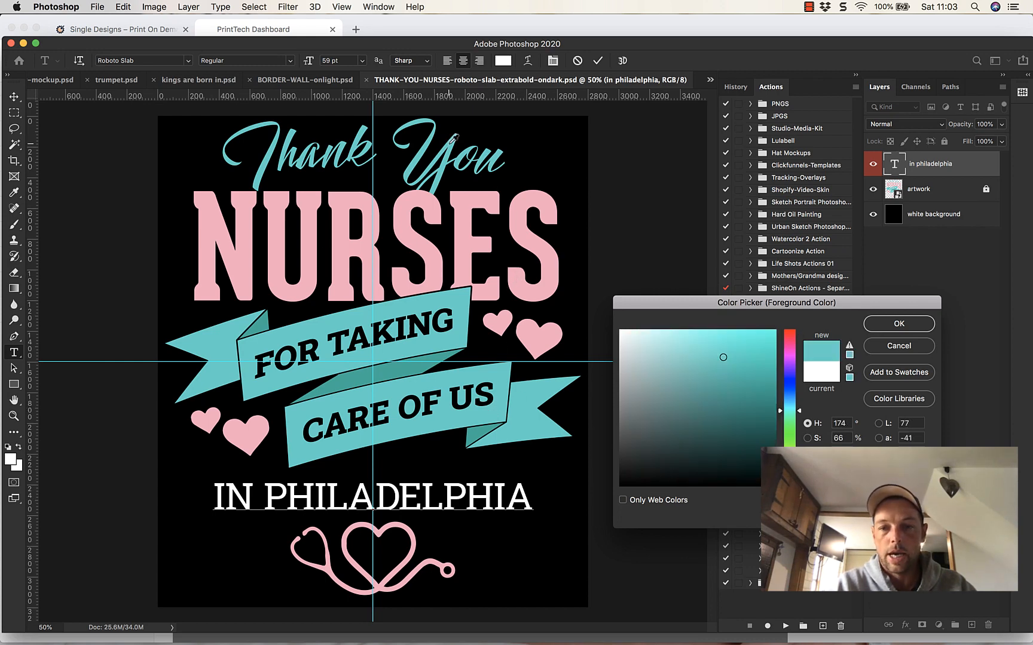
left_click(453, 502)
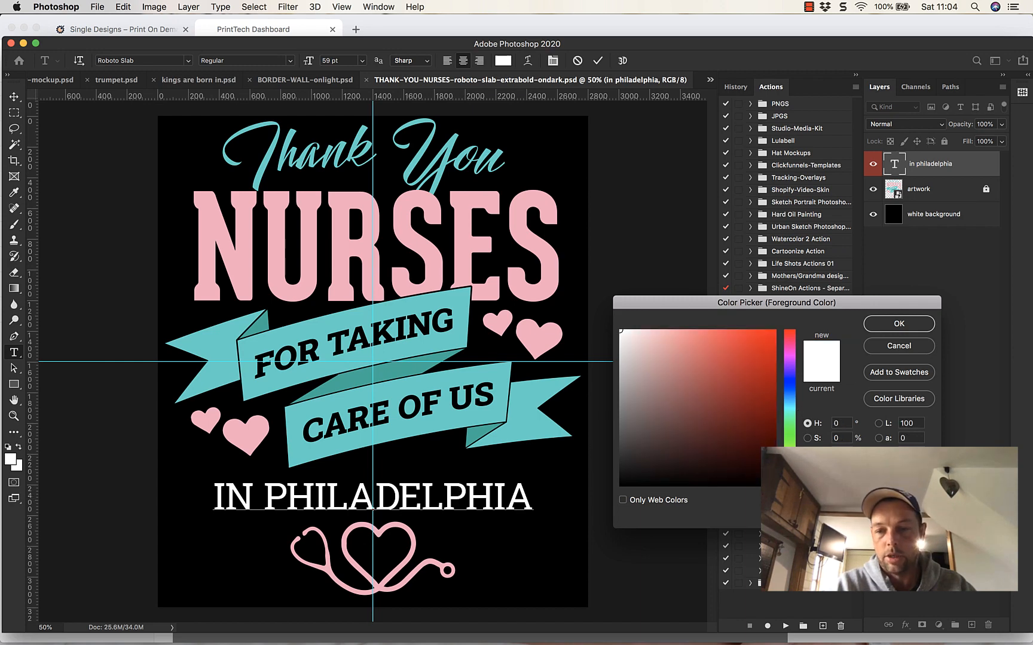
right_click(822, 516)
left_click(845, 498)
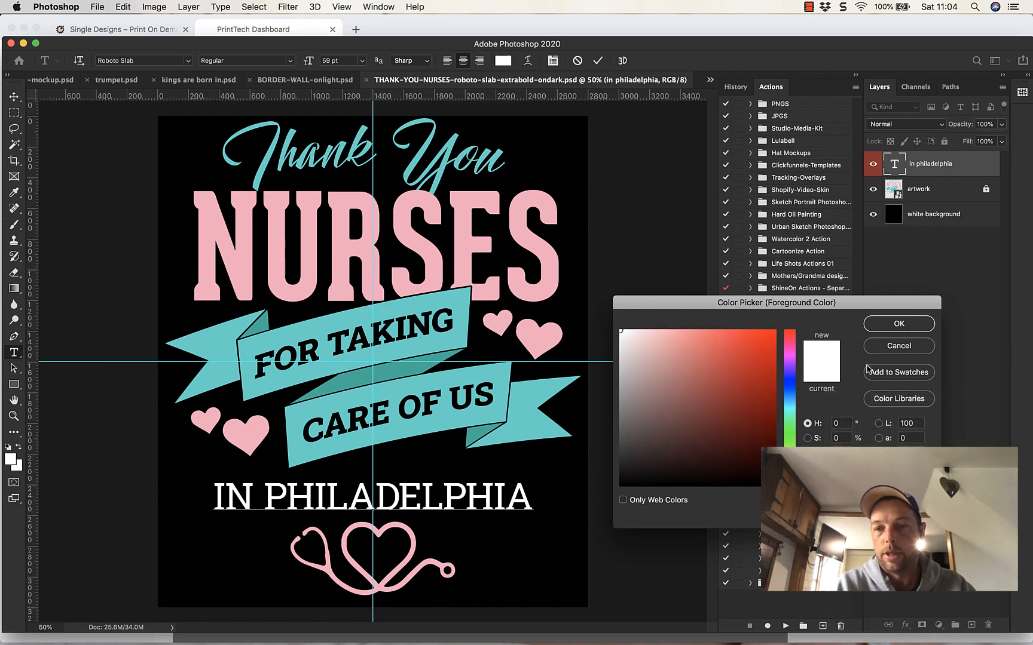
left_click(898, 324)
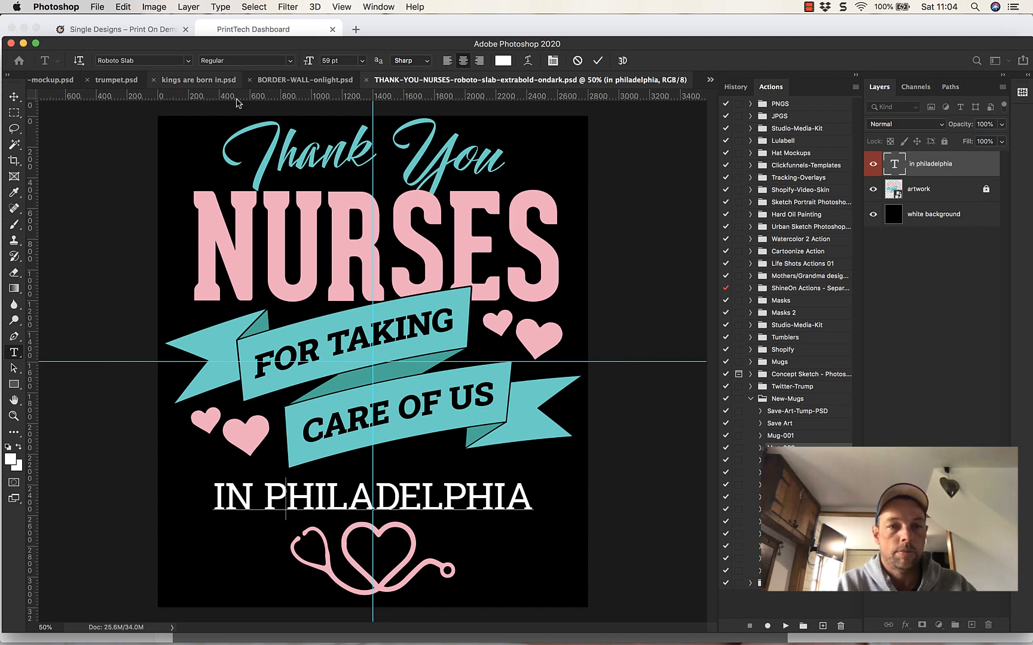
- Switch to the PrintTech Dashboard in Chrome and set the IN TEXAS personalization text's font to Roboto Slab regular
left_click(231, 33)
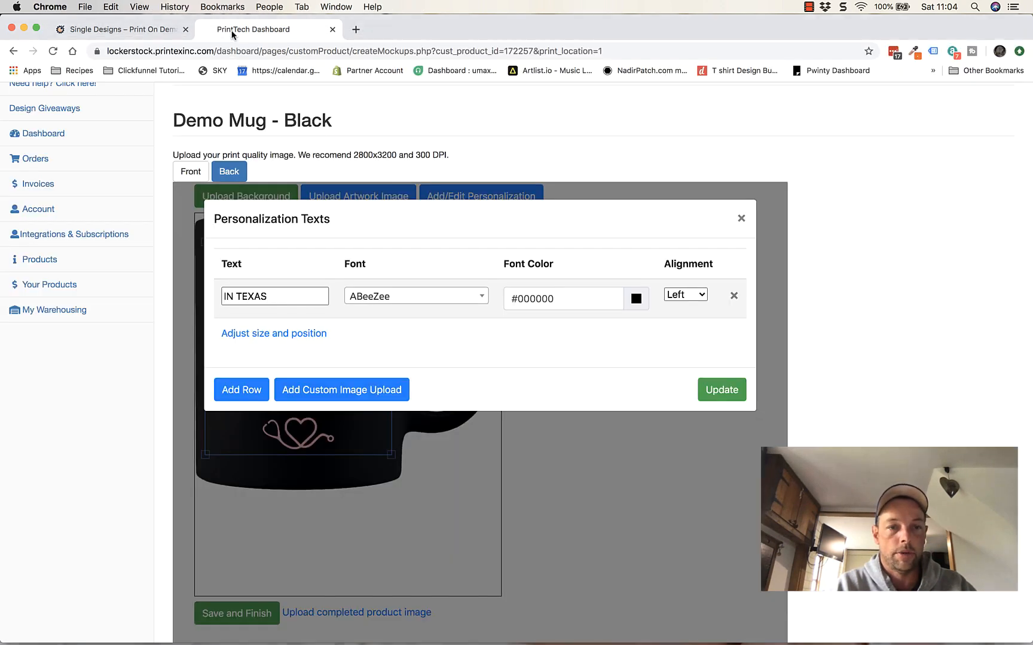
left_click(392, 303)
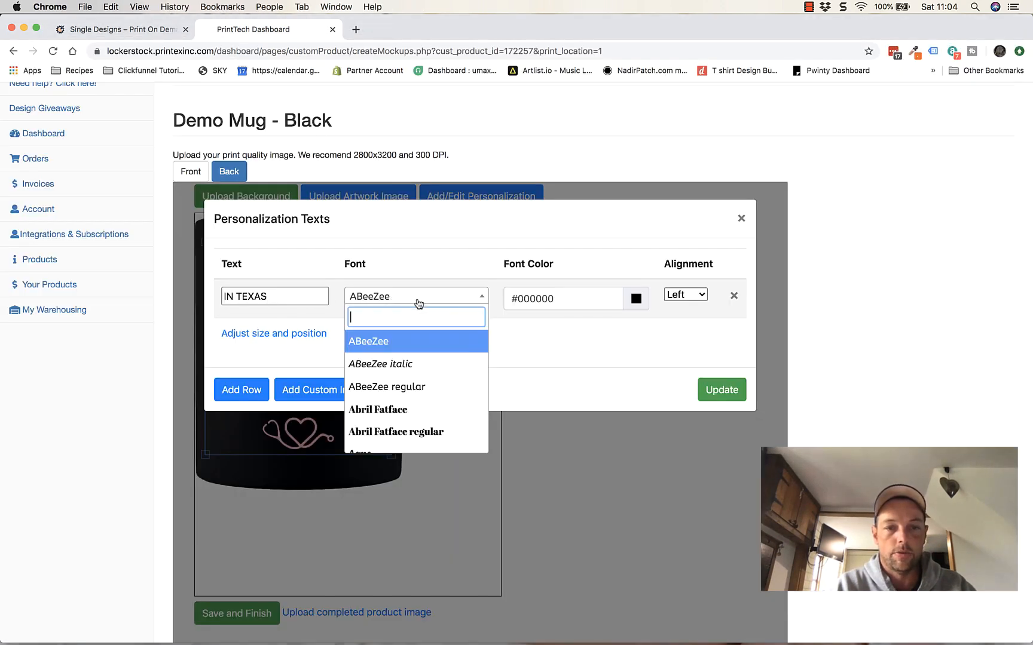
type("Robo")
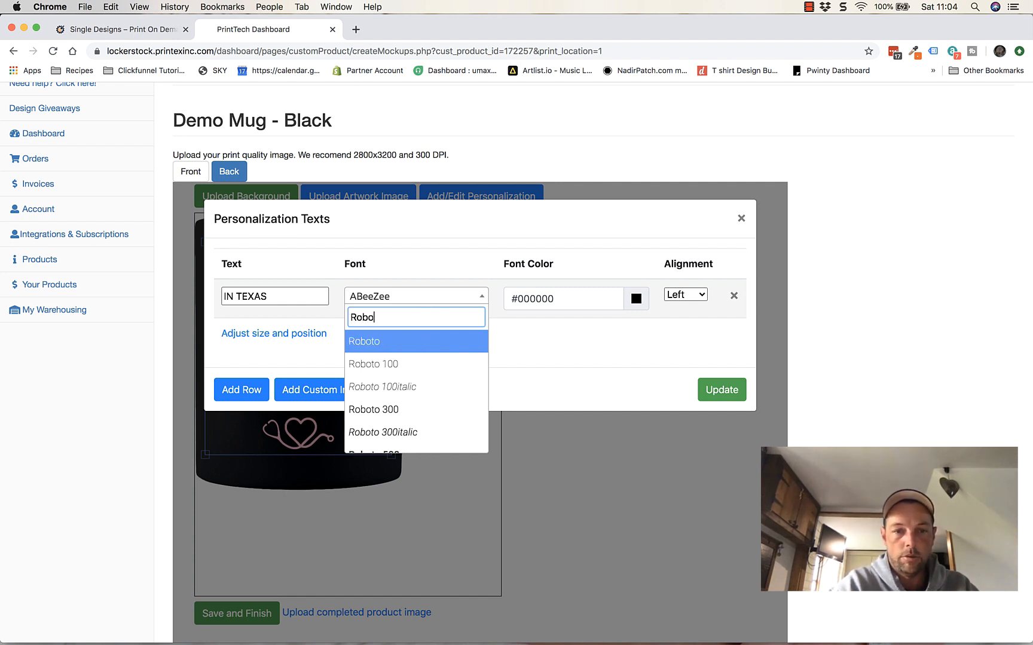
scroll(400, 367, "down", 3)
scroll(392, 405, "down", 5)
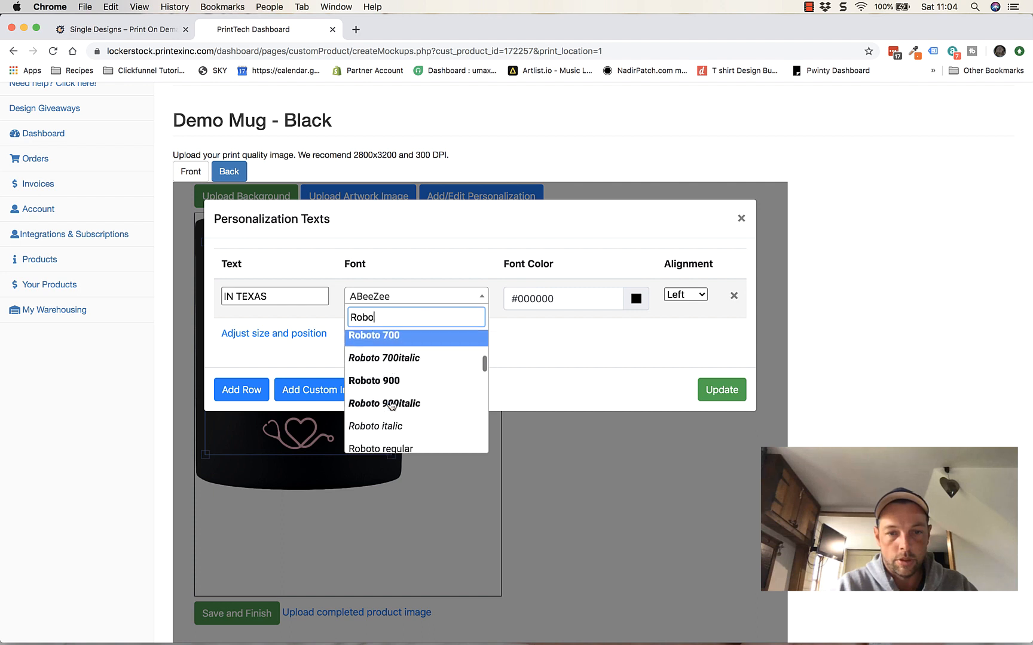
scroll(392, 405, "down", 6)
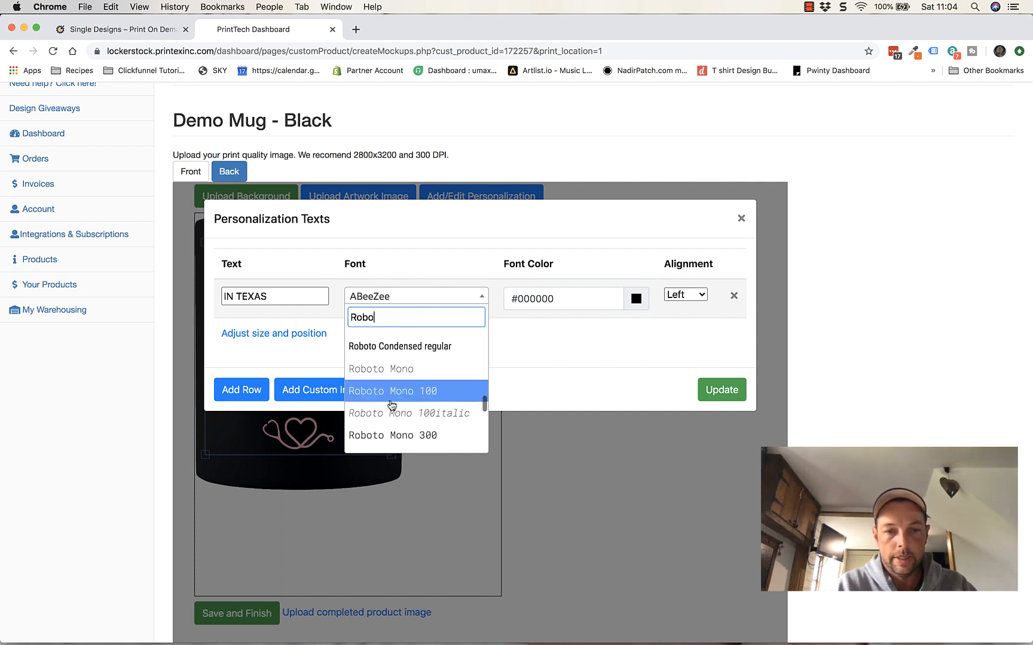
scroll(392, 406, "down", 2)
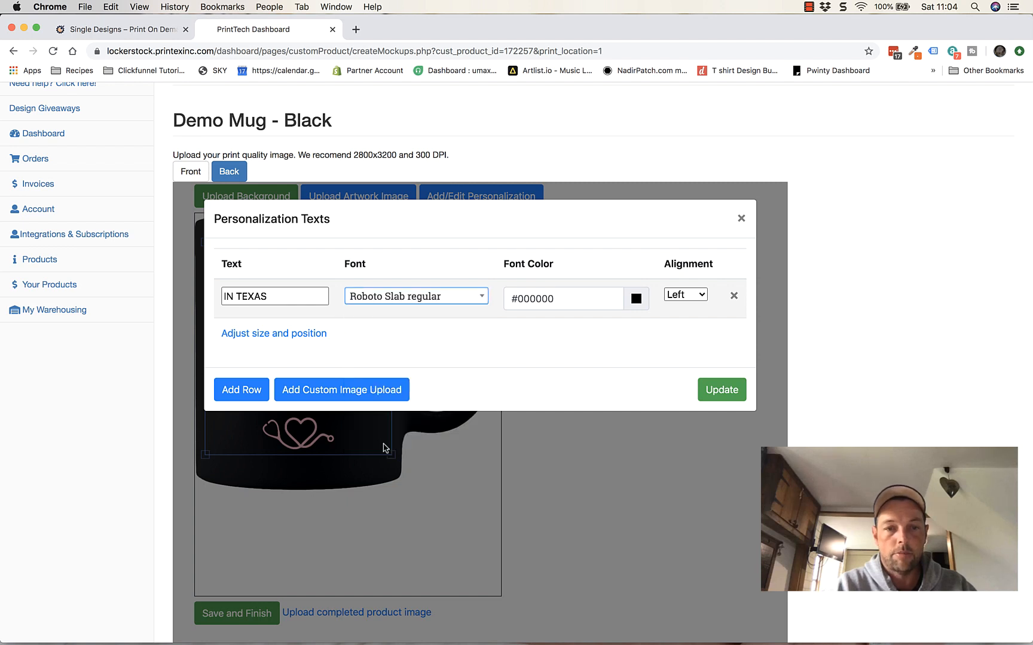
left_click(392, 445)
- Set the IN TEXAS text's font color to #ffffff and its alignment to Center, and apply the personalization
left_click(633, 302)
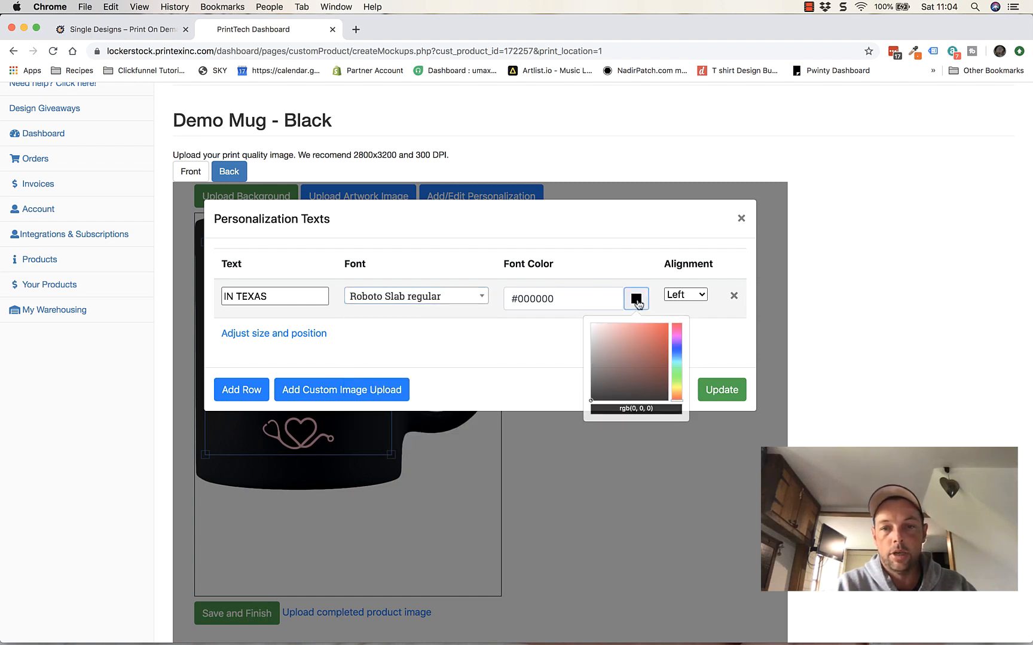
left_click_drag(624, 338, 590, 323)
left_click(557, 343)
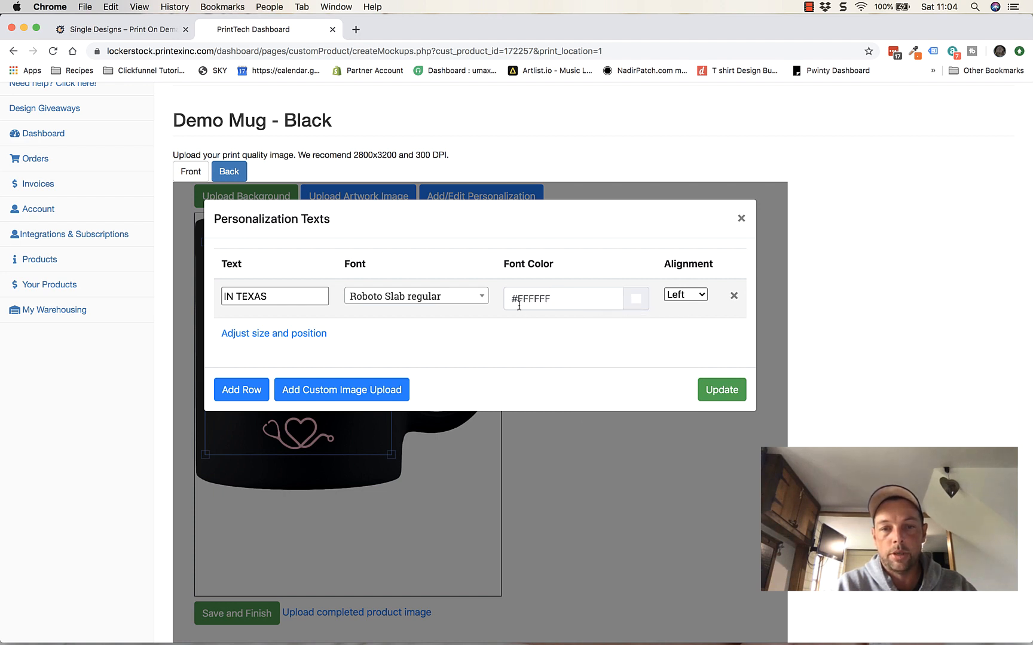
left_click_drag(554, 299, 508, 298)
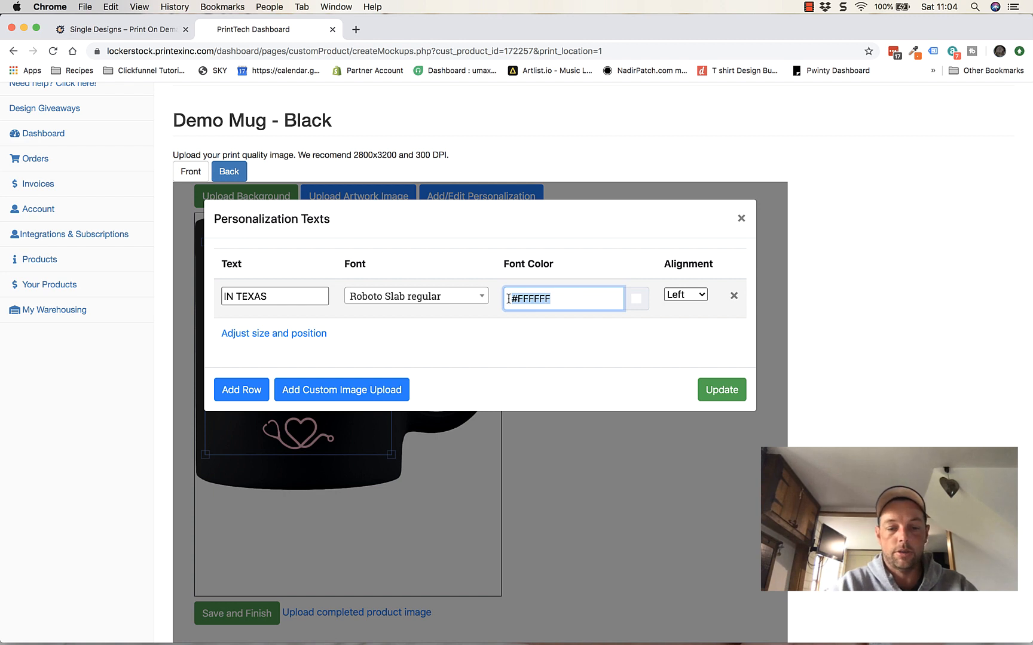
type("ffffff")
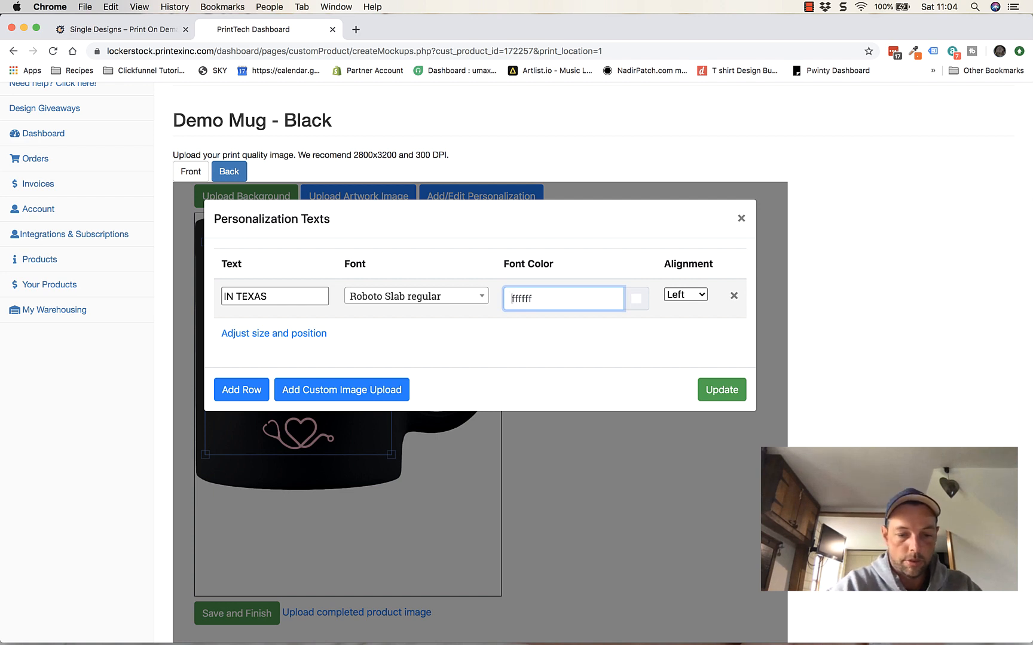
type("#")
left_click(561, 333)
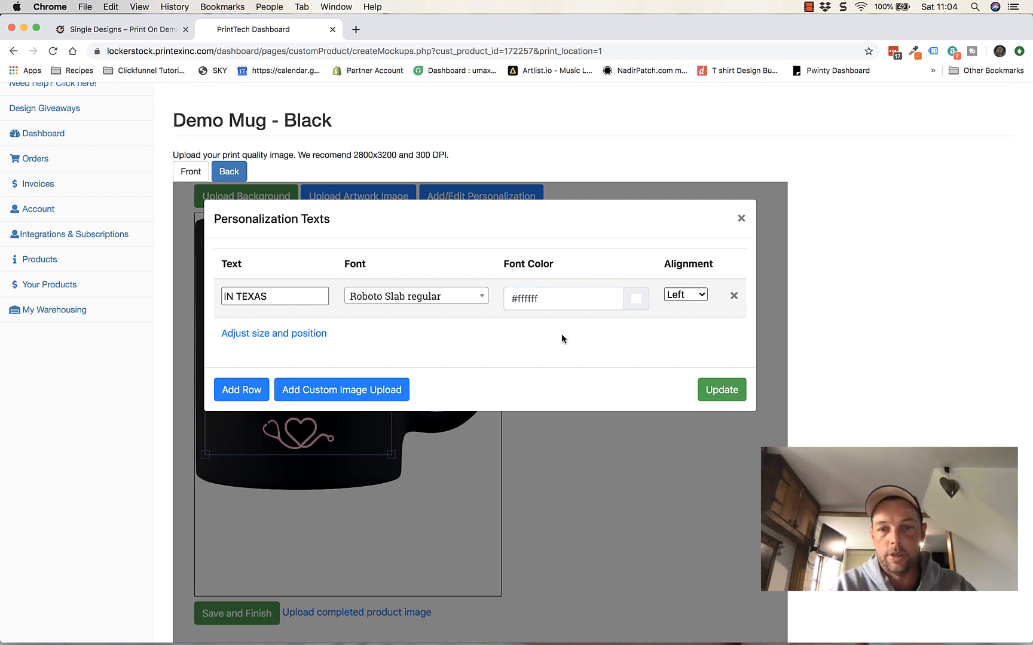
left_click(699, 295)
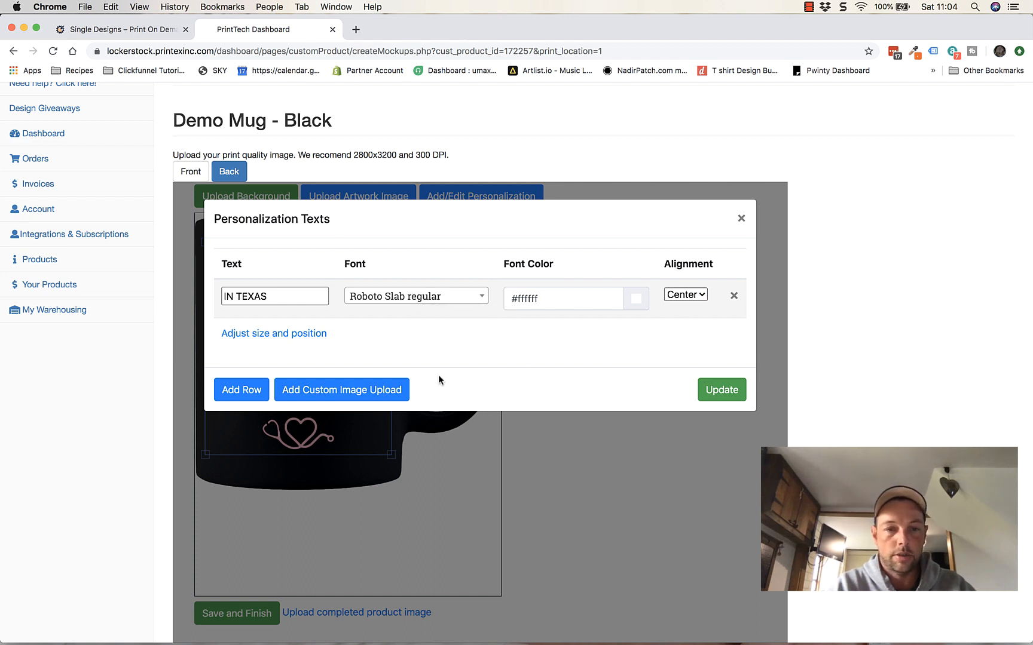
left_click(717, 388)
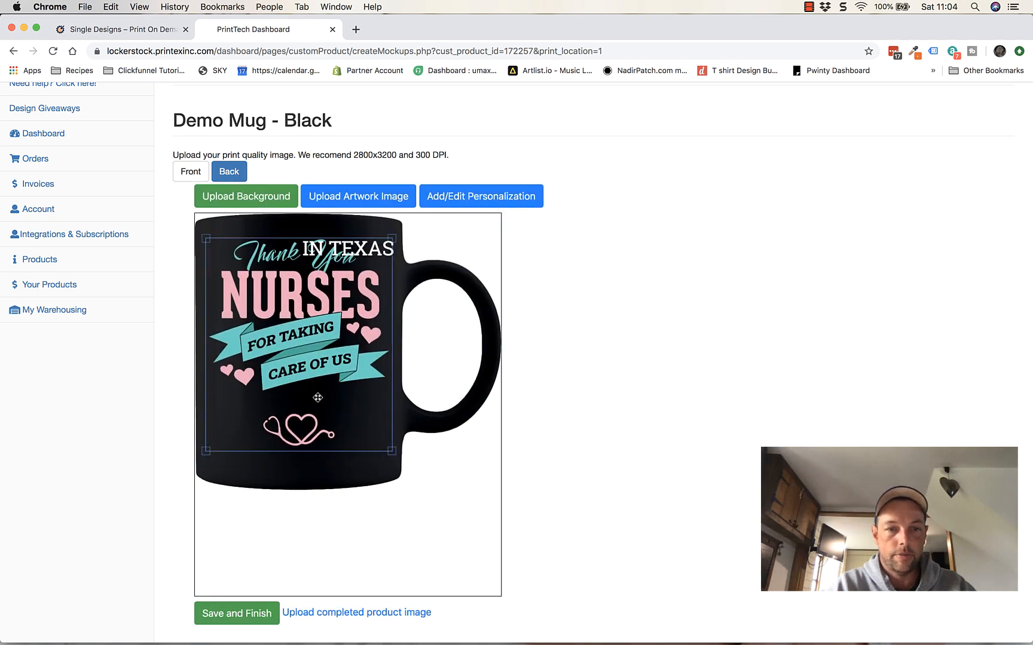
- Move the IN TEXAS text between the ribbon and the stethoscope, and widen its box to span the artwork so the text is centred
left_click_drag(363, 257, 286, 404)
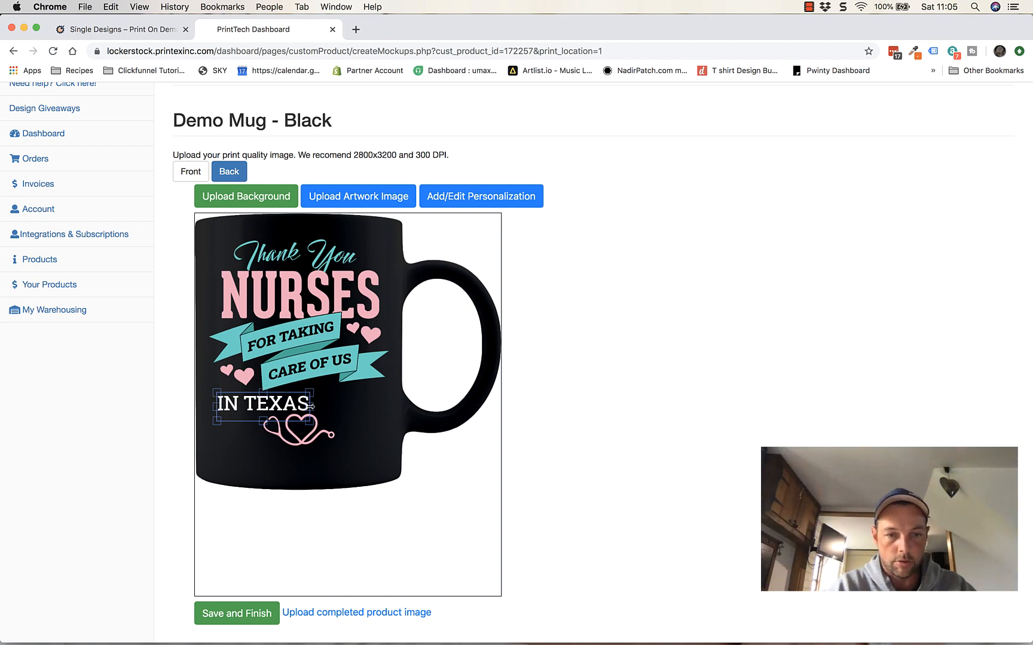
left_click_drag(311, 406, 388, 402)
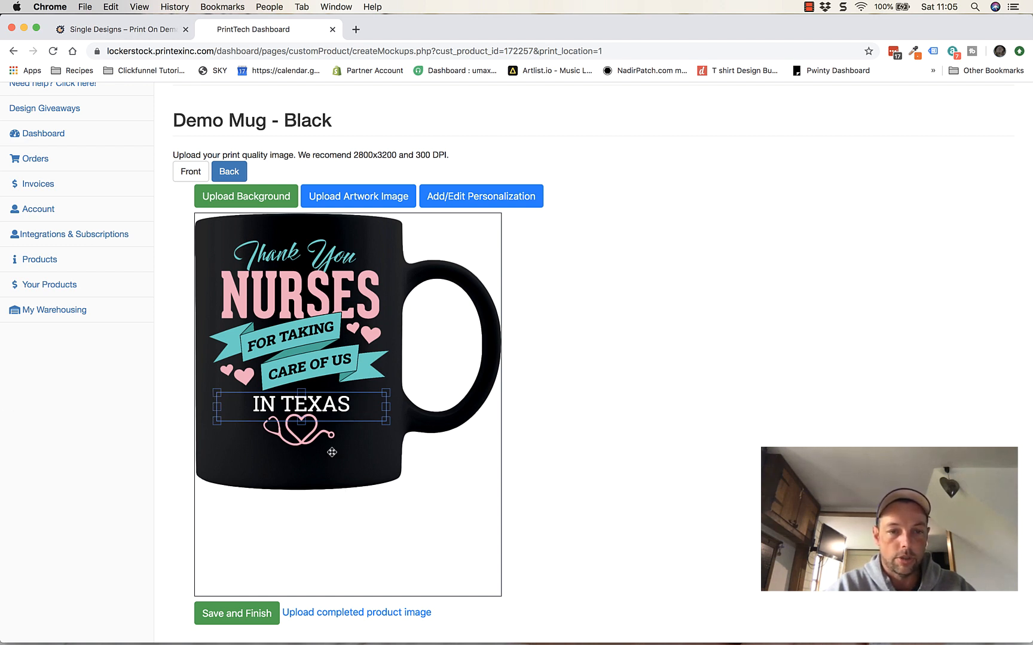
left_click_drag(327, 409, 326, 410)
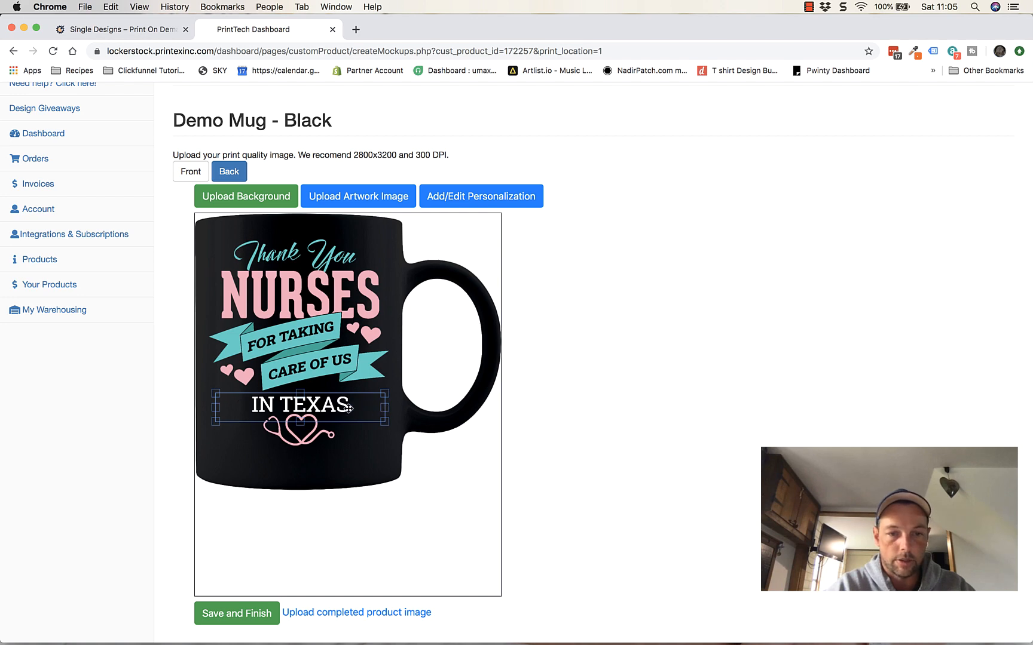
- Set the IN TEXAS text's height to 25 in its size and position settings and apply it to the mug
left_click(478, 201)
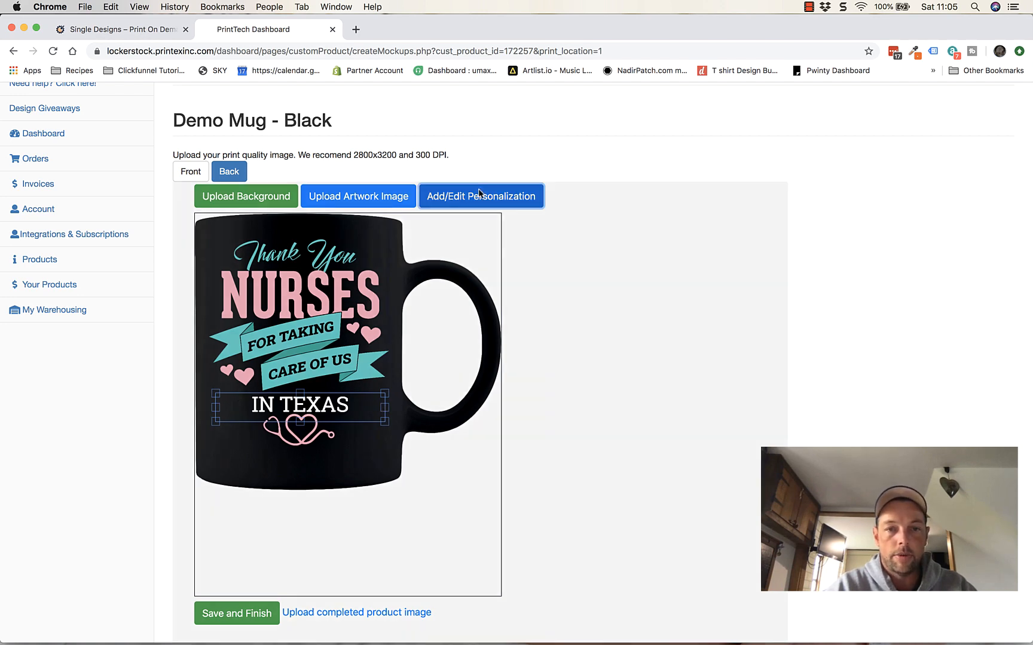
left_click(290, 334)
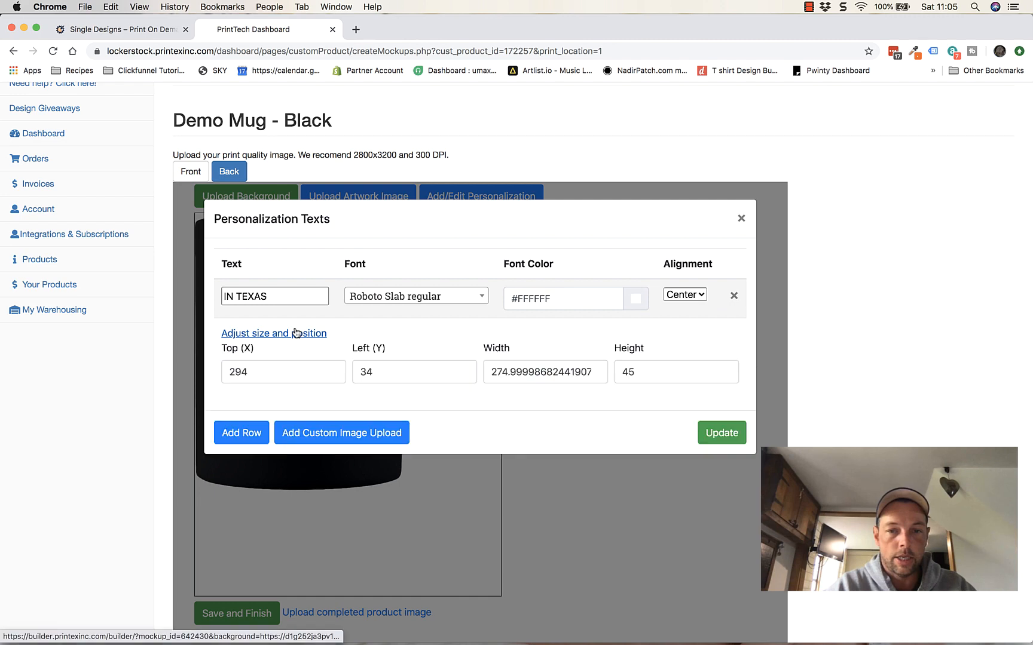
double_click(629, 368)
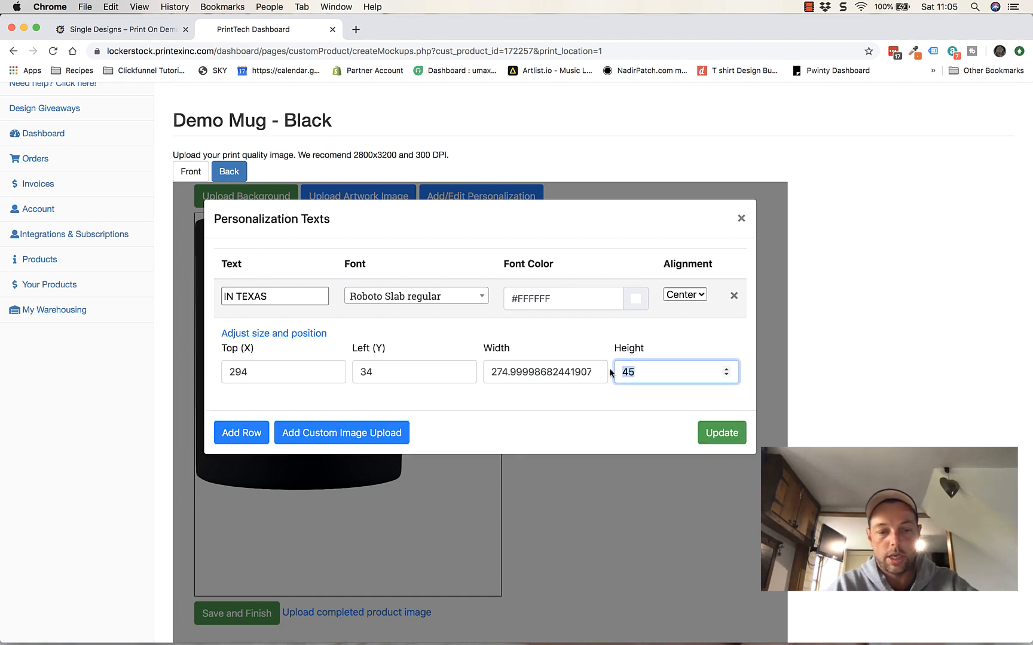
type("2")
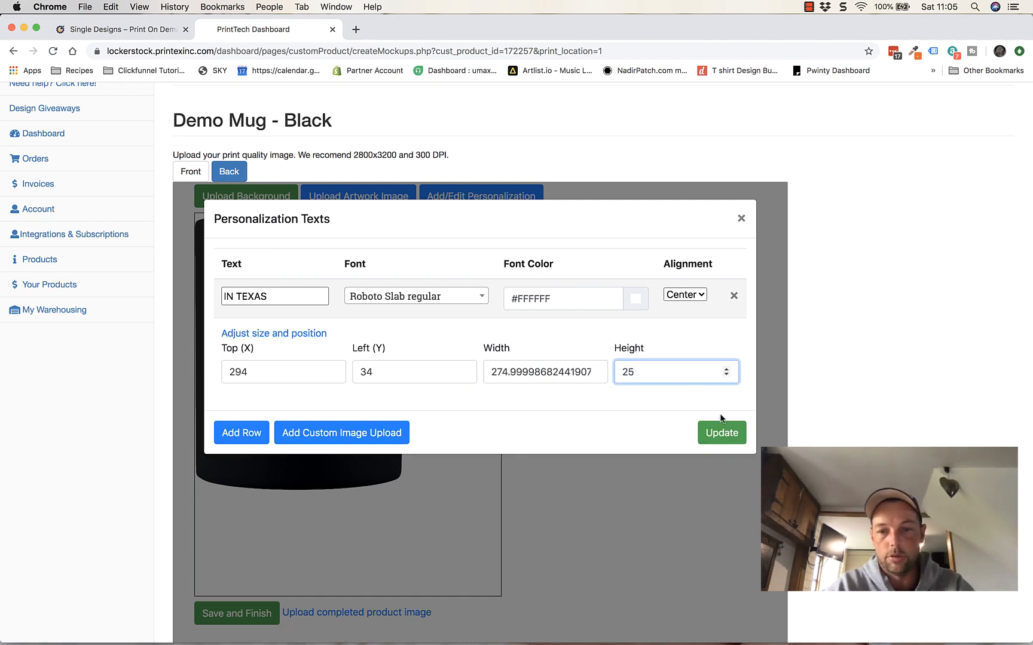
left_click(715, 432)
left_click(301, 399)
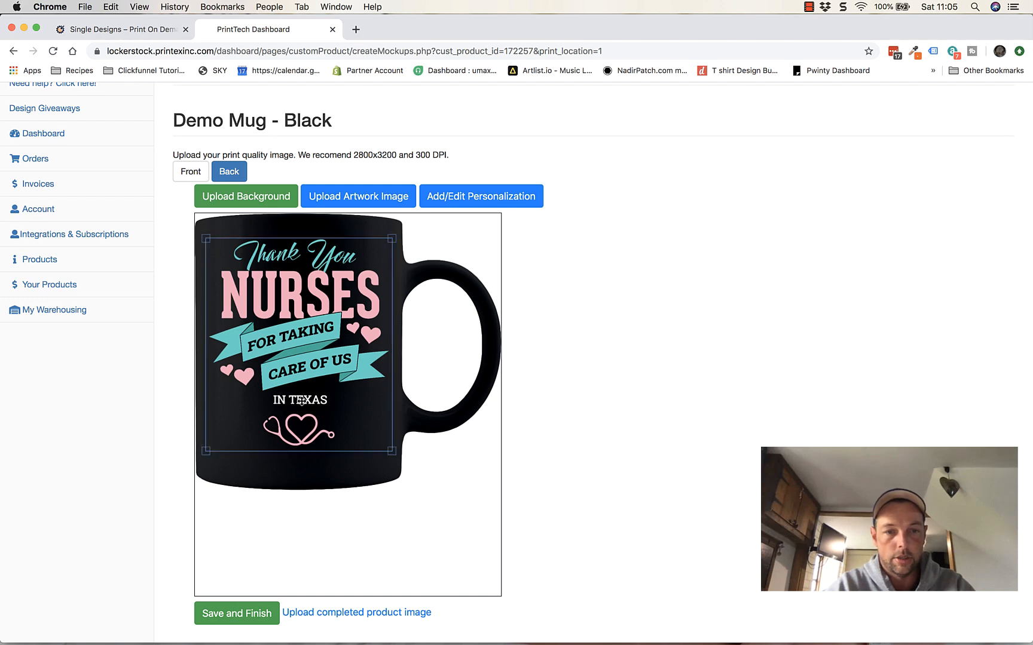
- Set the IN TEXAS text's height to 35 in its size and position settings and apply it to the mug
left_click(463, 203)
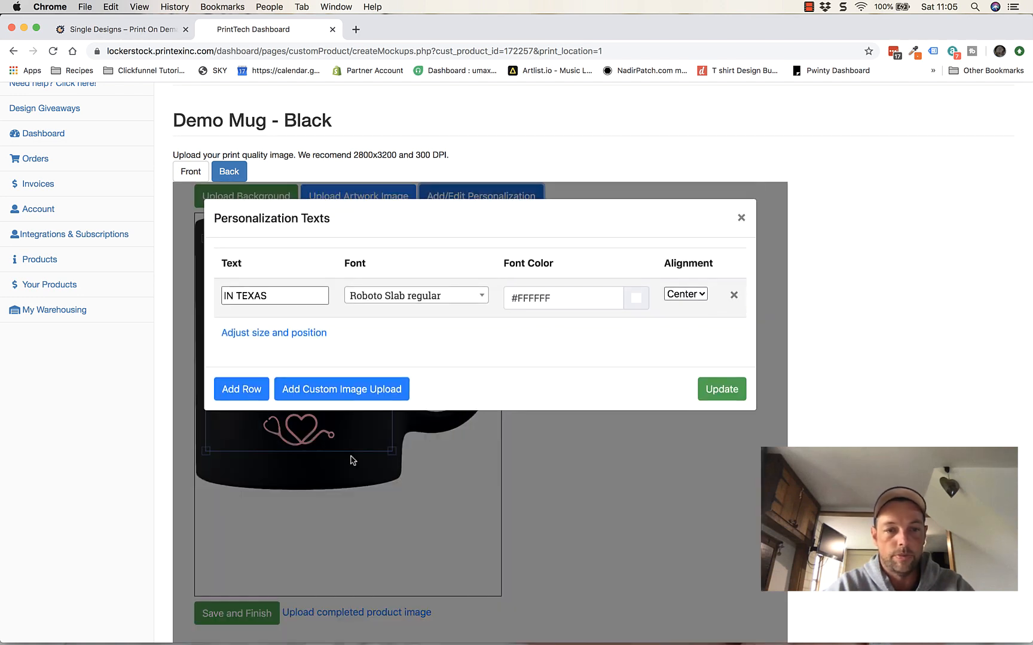
left_click(298, 335)
double_click(630, 375)
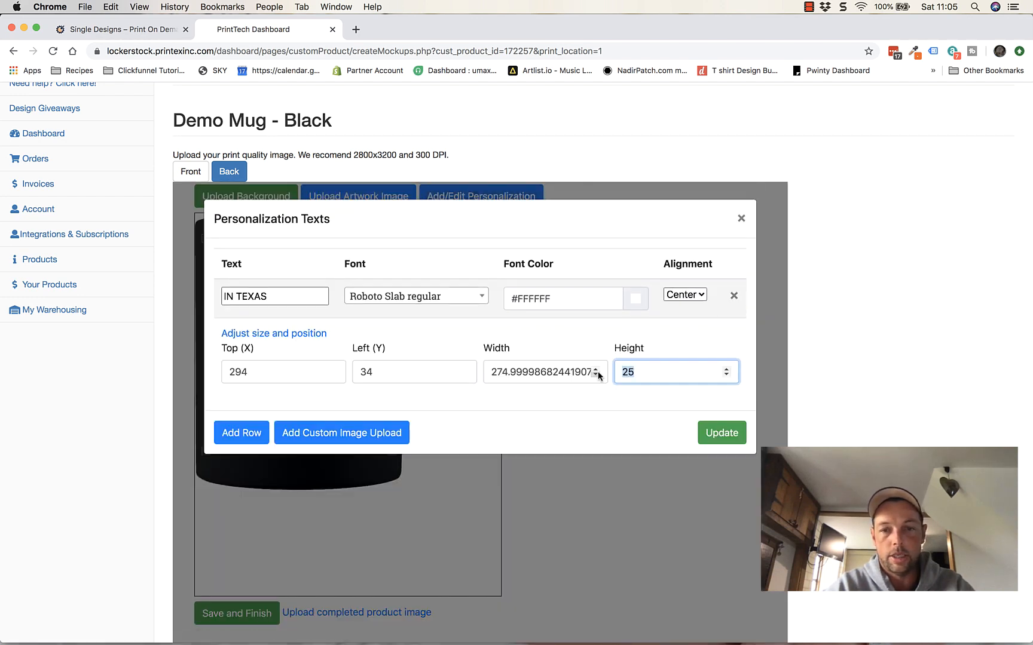
type("35")
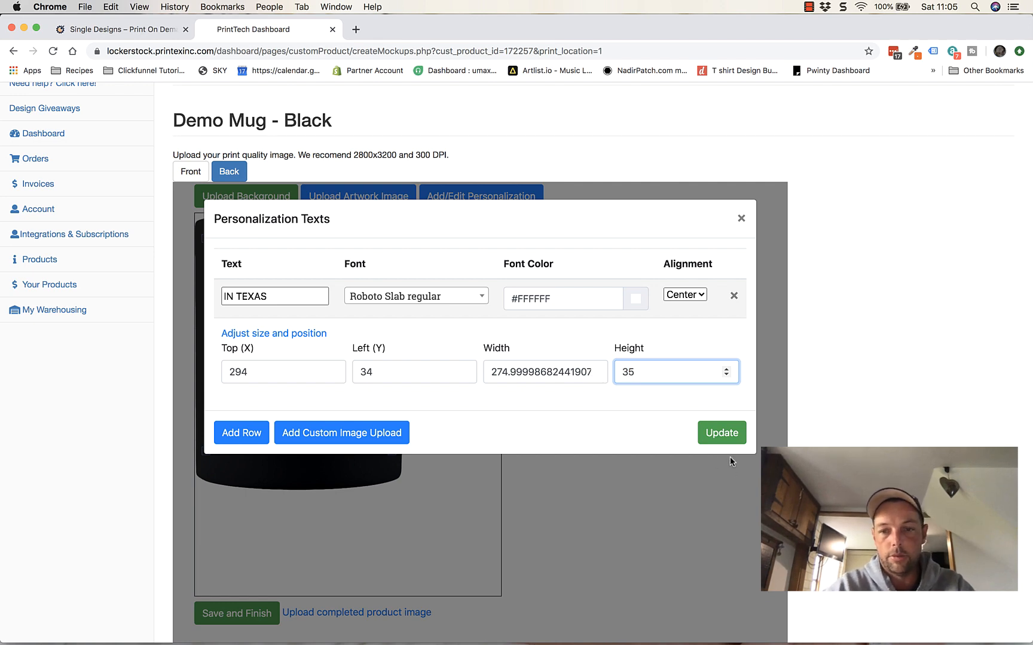
left_click(724, 436)
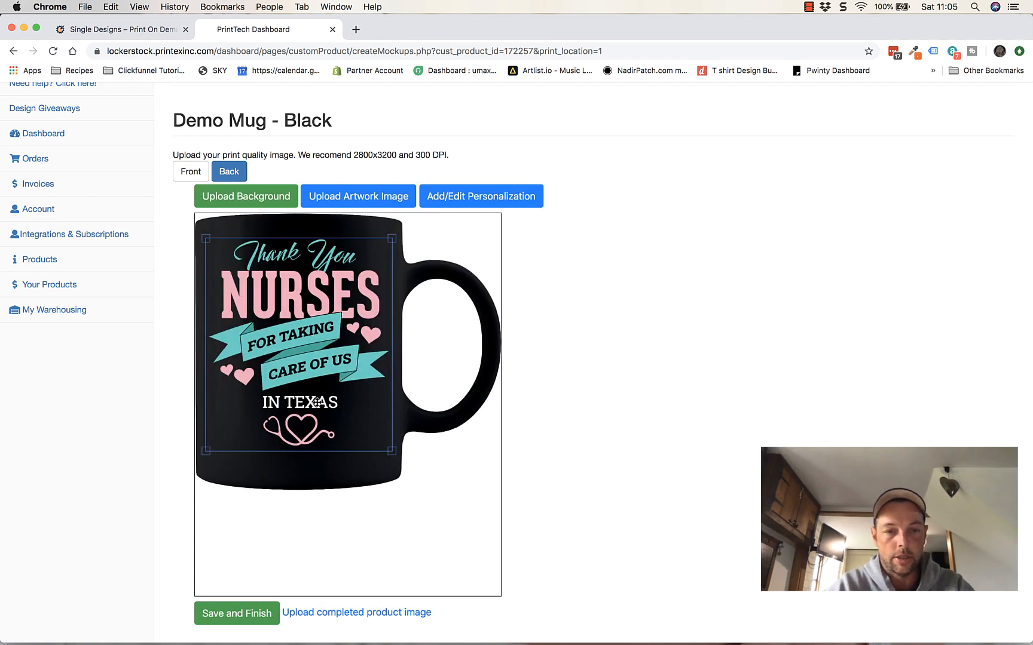
scroll(425, 486, "down", 2)
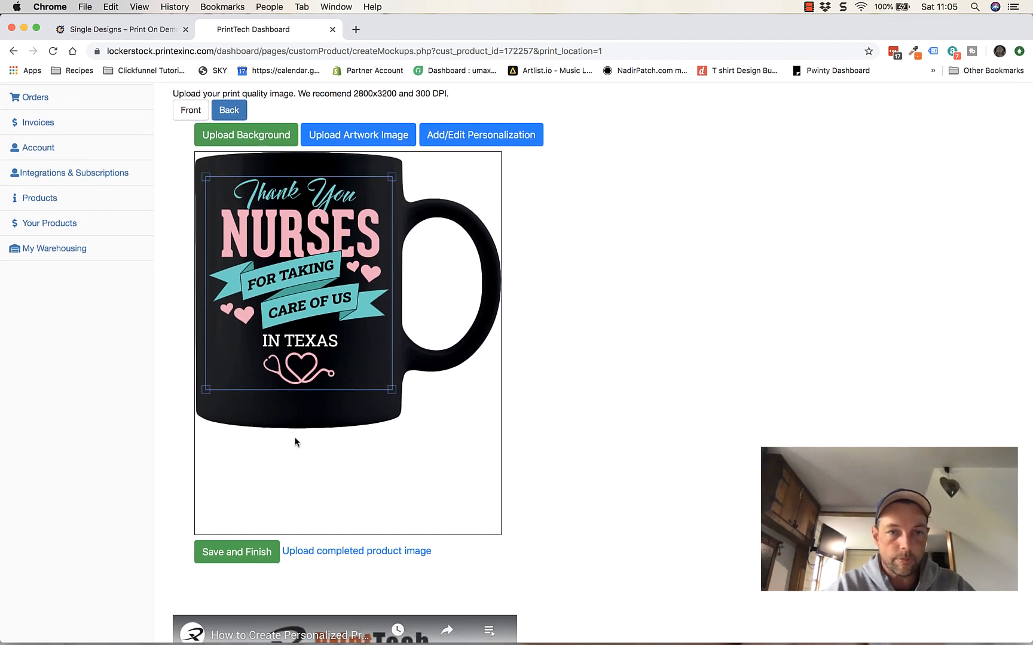
left_click(451, 143)
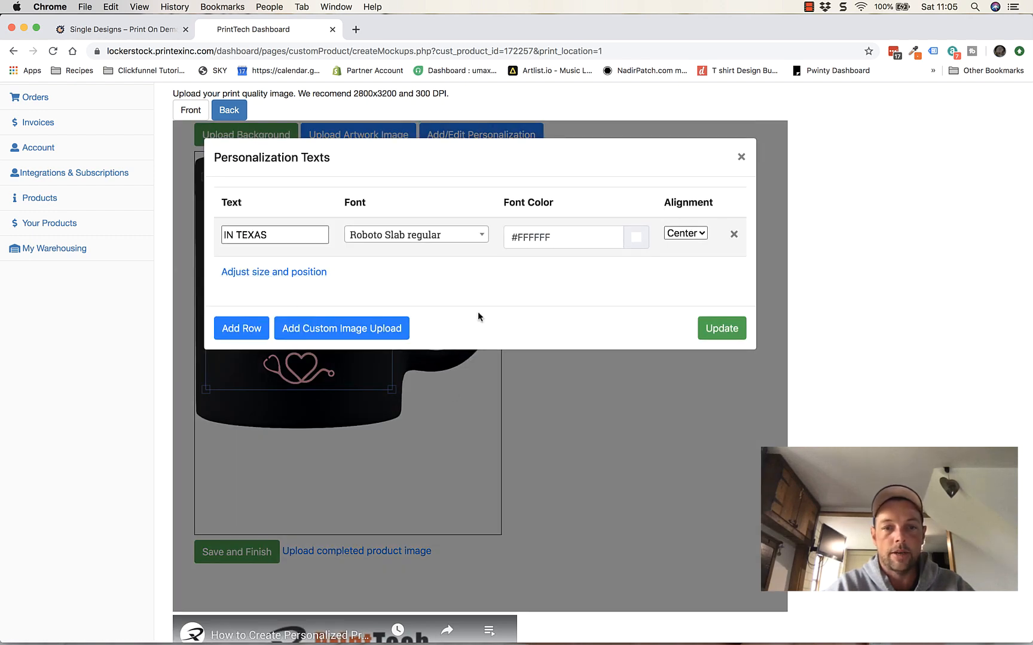
left_click(742, 156)
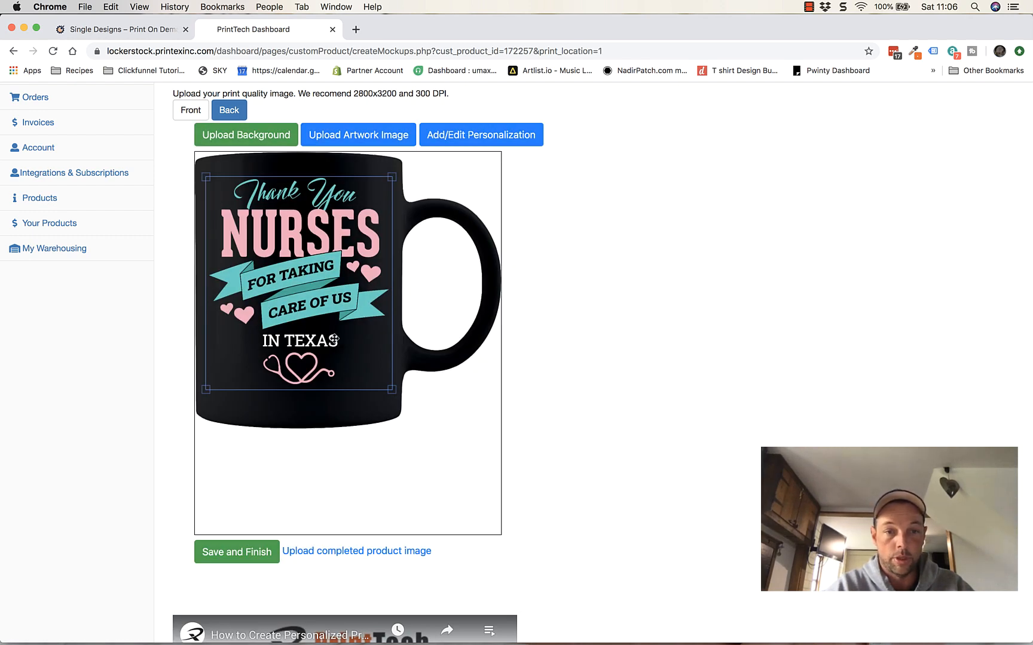
- Review the IN TEXAS text's personalization settings, and save the finished mug mockup
left_click(448, 140)
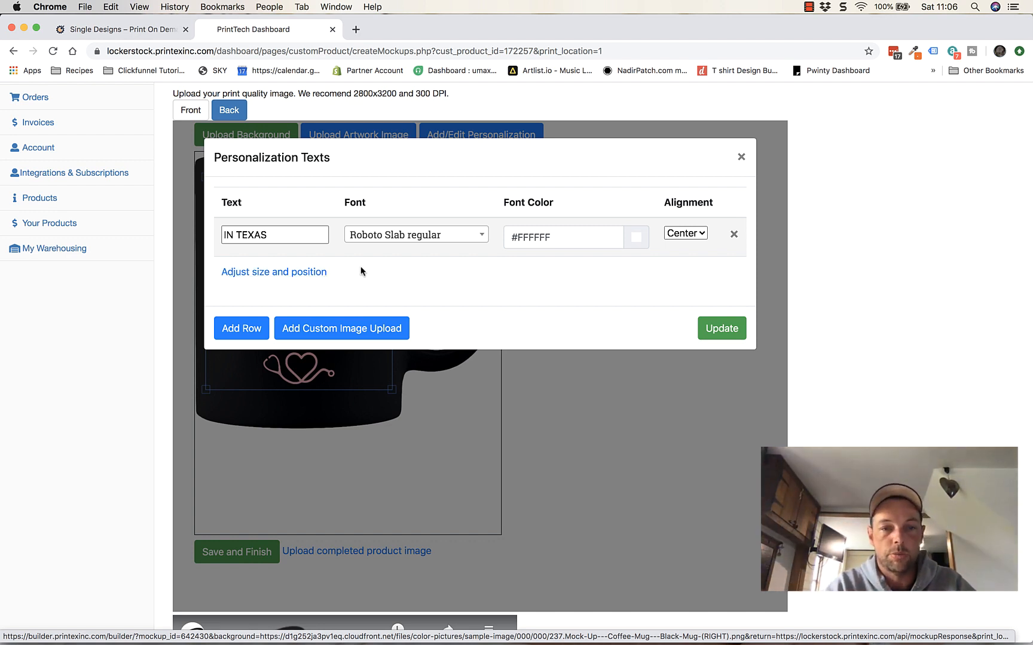
left_click(742, 157)
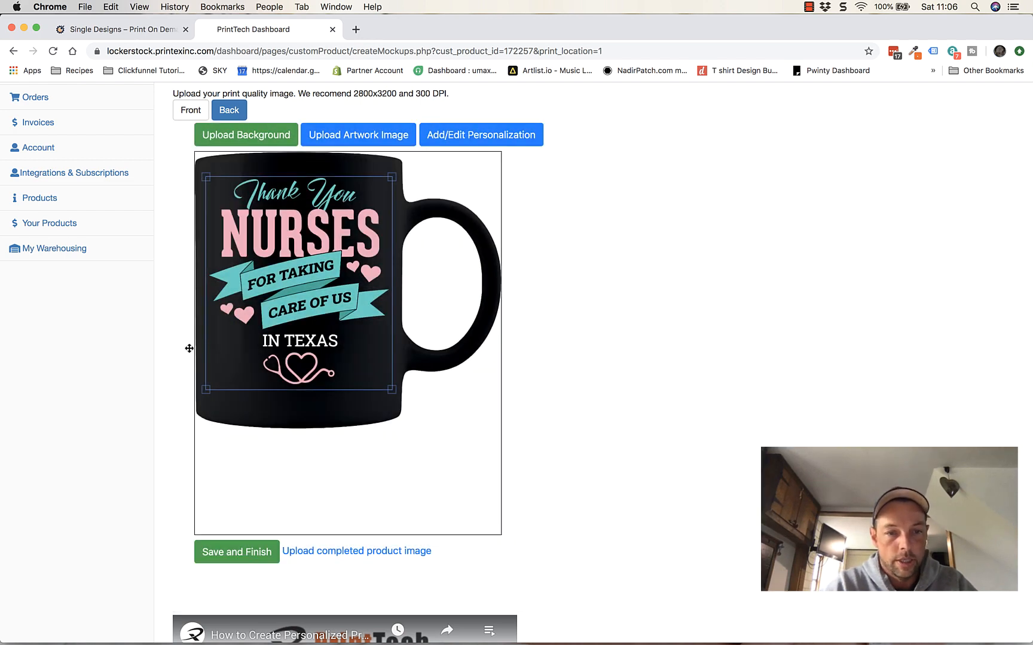
scroll(432, 374, "down", 2)
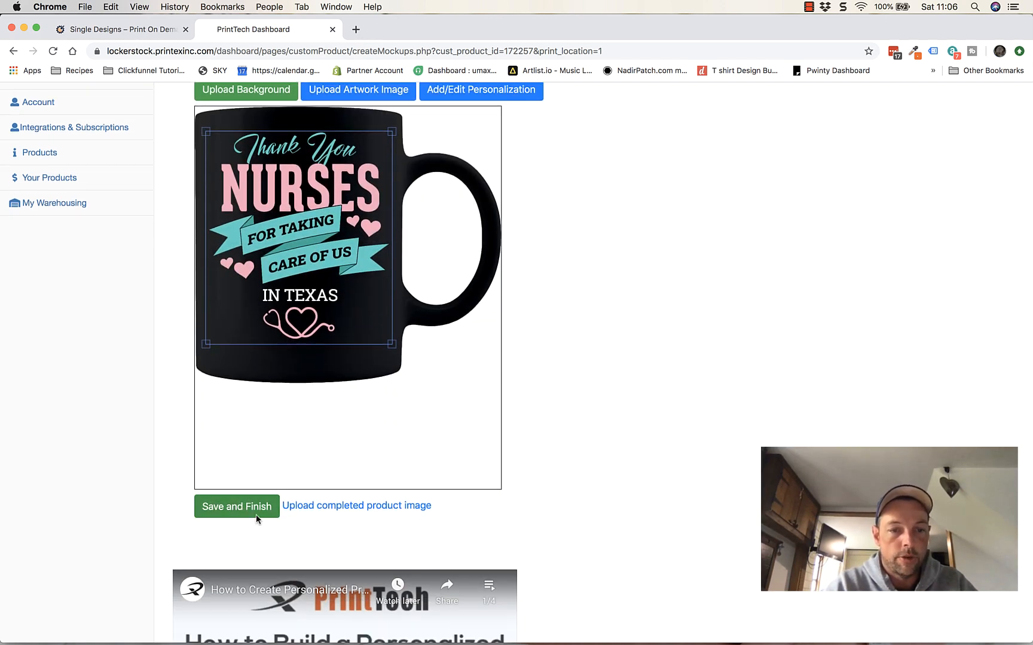
left_click(260, 515)
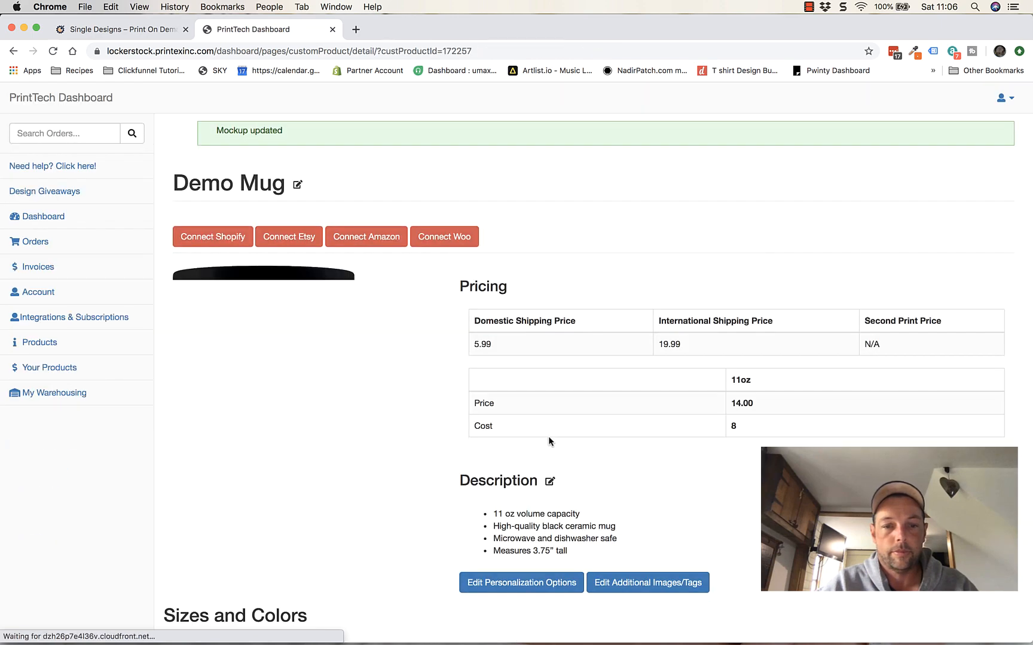
- Set Auto Fulfill to No in the Demo Mug's Shopify personalization options and save them
scroll(549, 441, "down", 3)
left_click(493, 483)
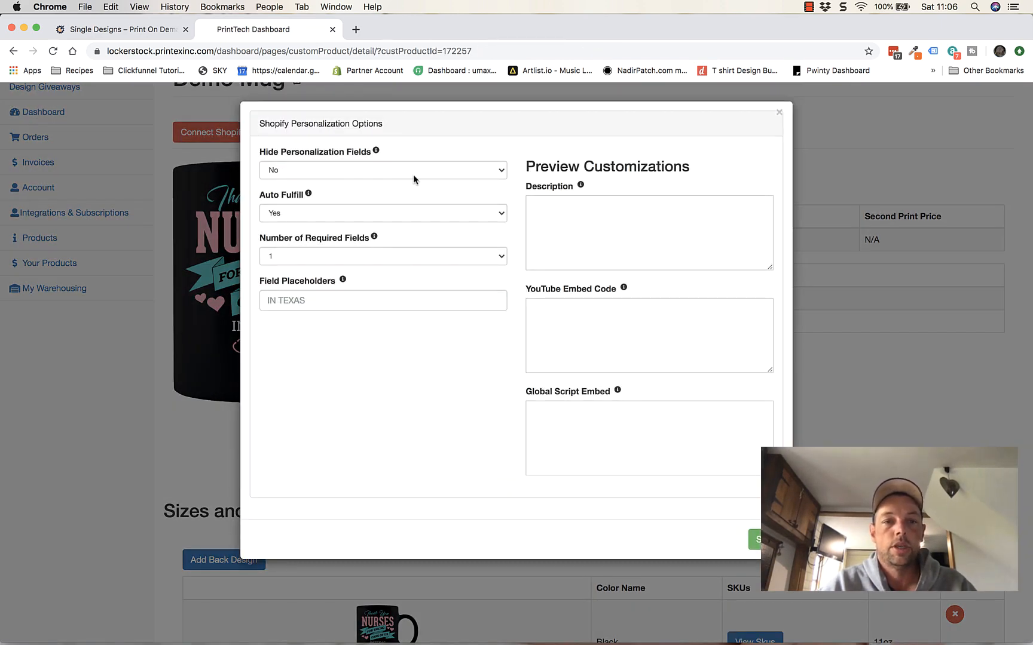
left_click_drag(259, 199, 305, 198)
left_click(392, 207)
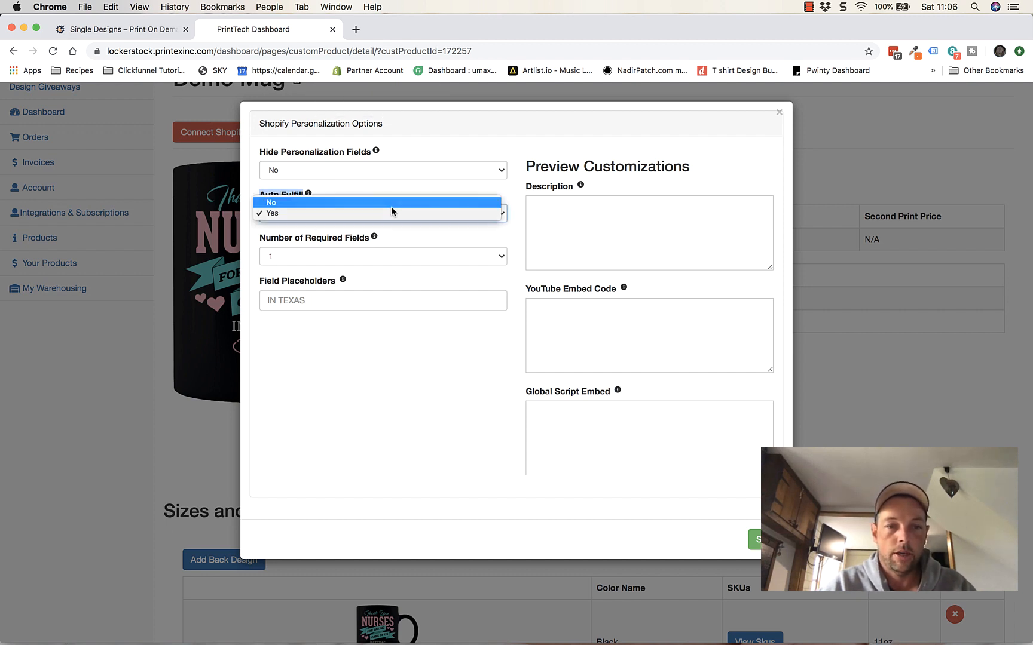
left_click(383, 211)
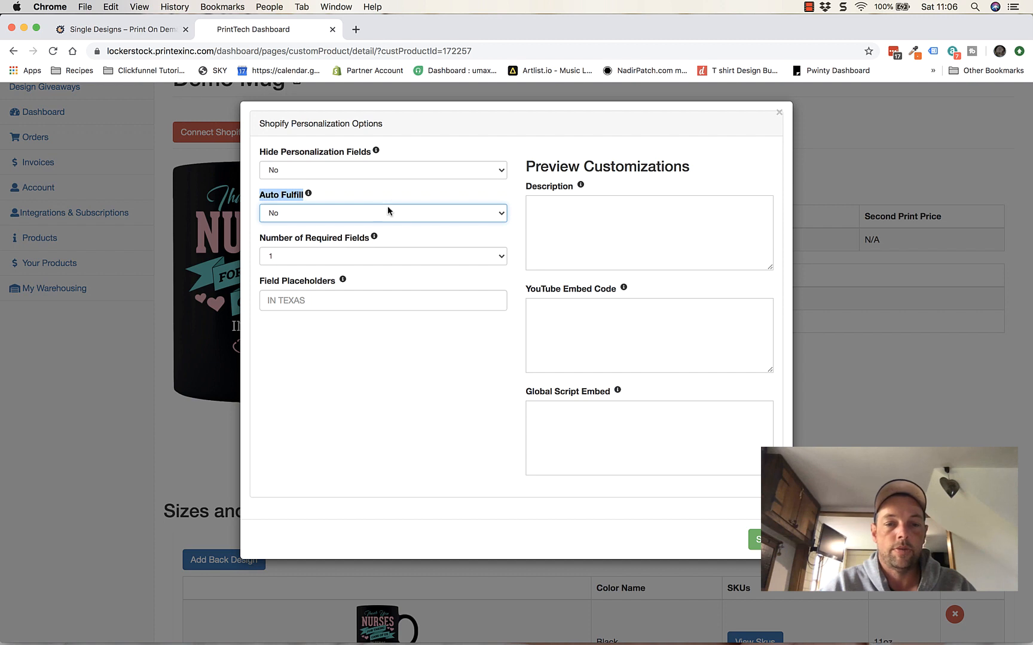
left_click(410, 228)
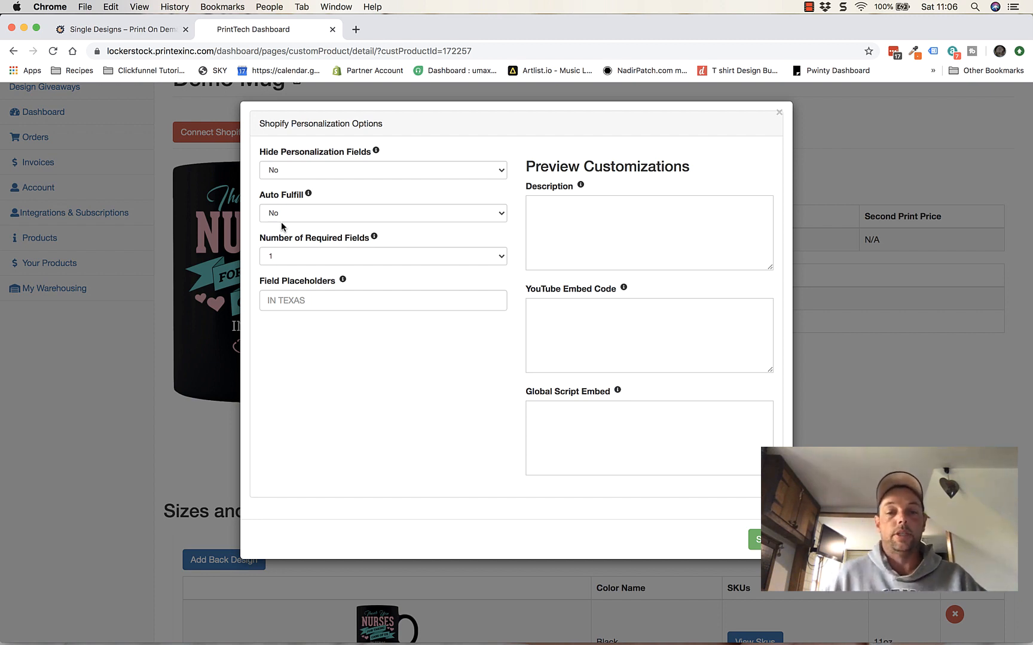
left_click(756, 540)
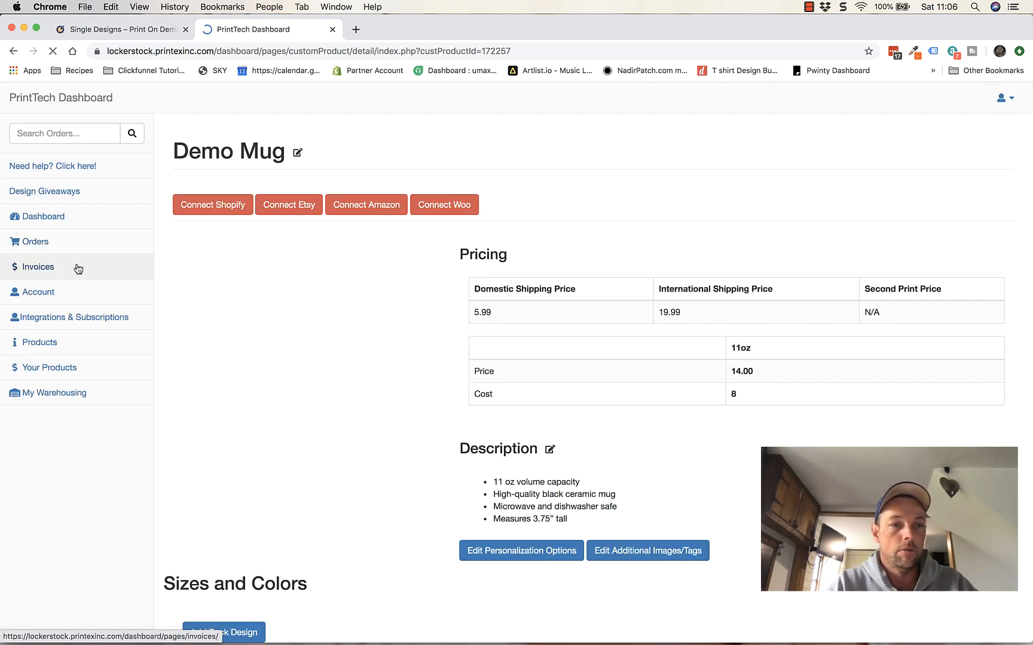
- Open the overview of your own created products
left_click(51, 370)
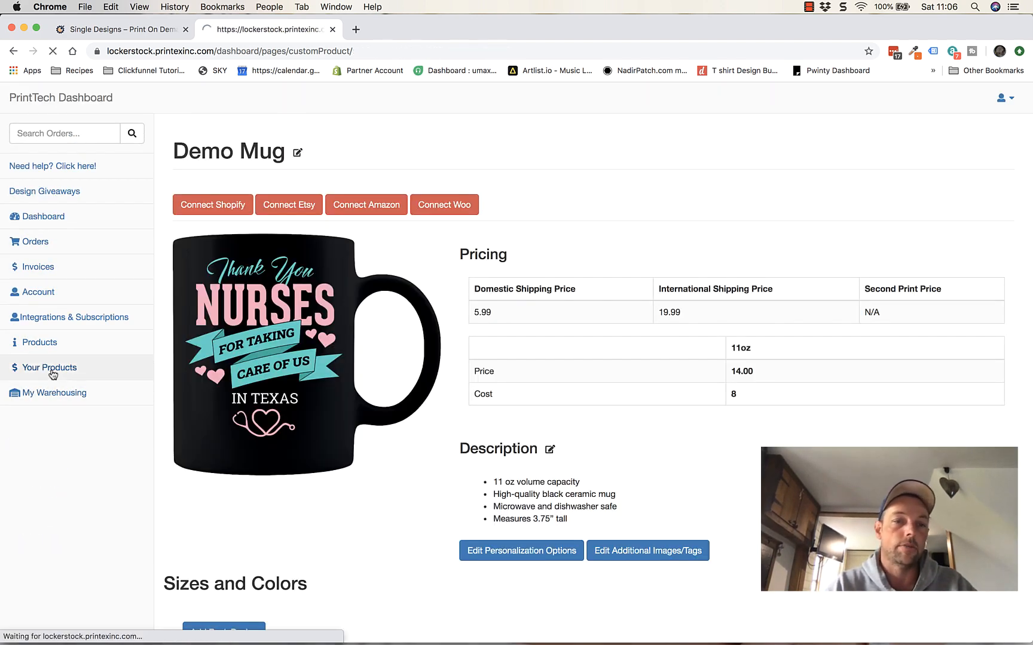